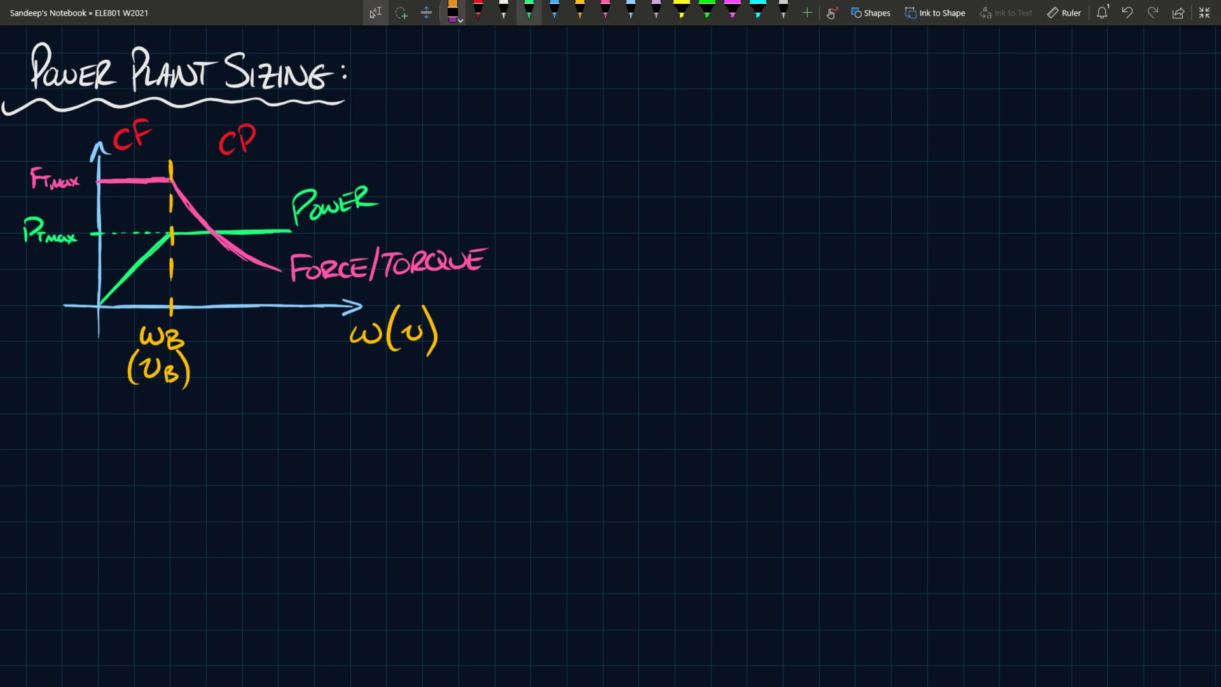
Step: Switch to the white ink pen in the Draw toolbar
click(503, 11)
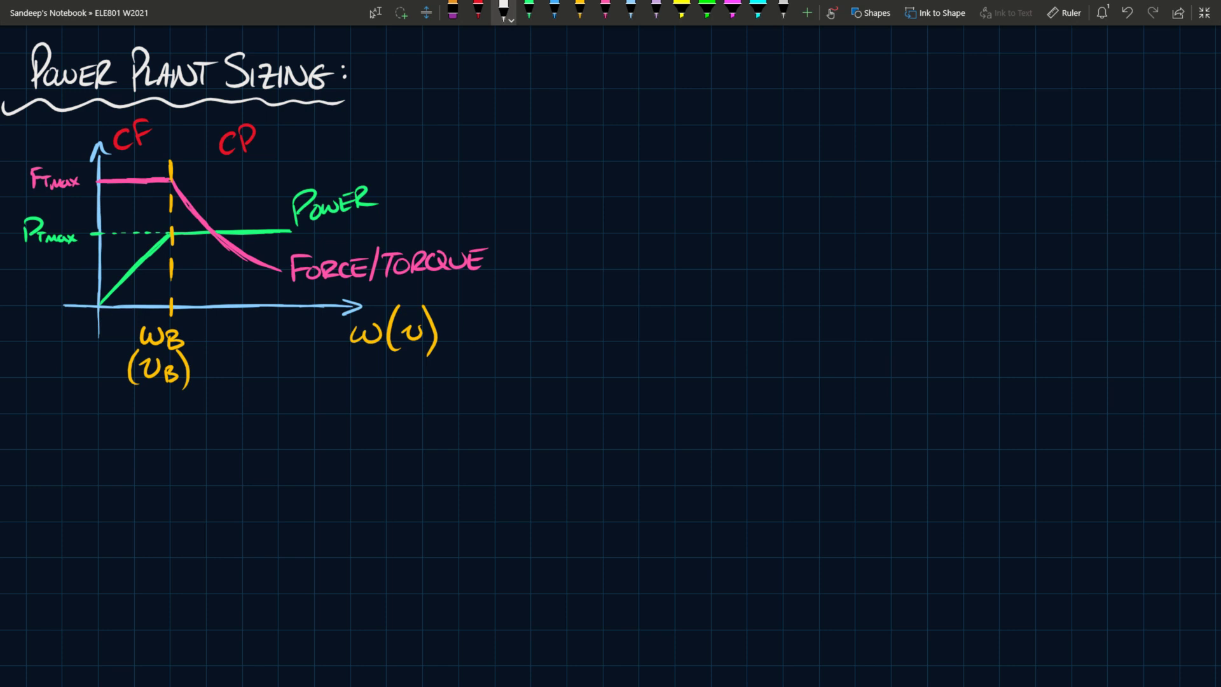
Step: Write FT = { with the first case PTmax/vB for v ≤ vB
mouse_move(571, 195)
mouse_down()
mouse_move(571, 162)
mouse_move(592, 165)
mouse_up()
drag(572, 182, 589, 181)
mouse_move(593, 183)
mouse_down()
mouse_move(594, 194)
mouse_move(606, 180)
mouse_move(632, 182)
mouse_up()
drag(618, 190, 636, 189)
mouse_move(685, 131)
mouse_down()
mouse_move(656, 194)
mouse_move(721, 296)
mouse_up()
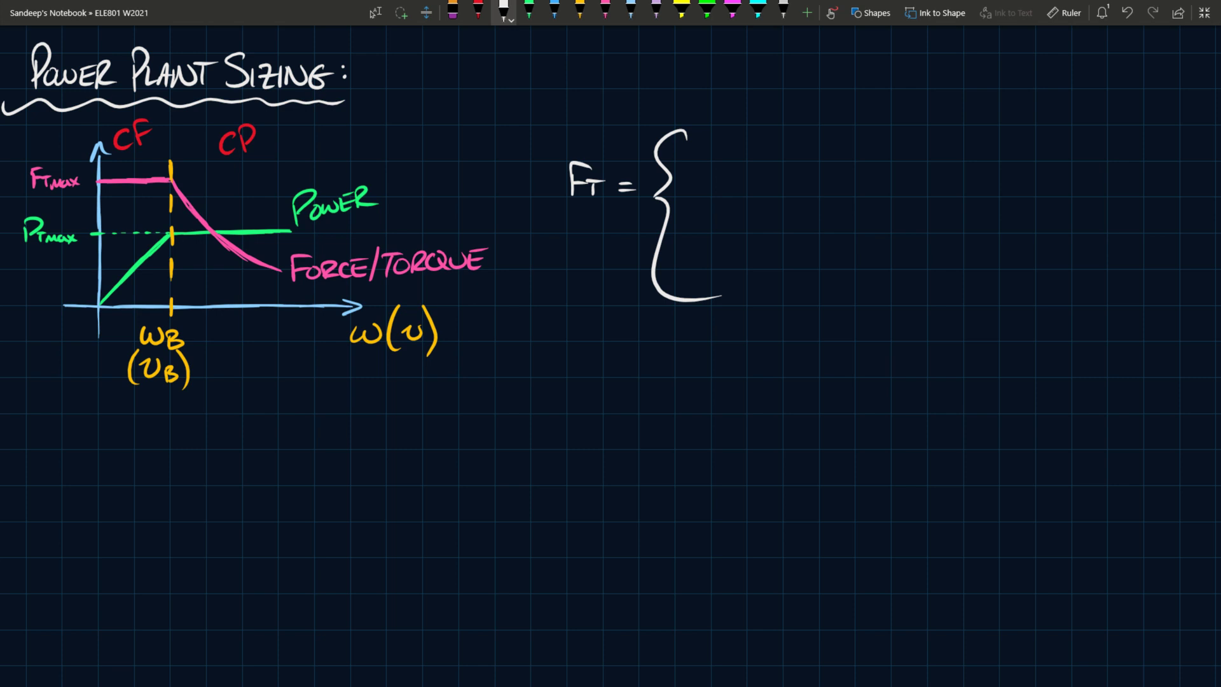
mouse_move(733, 120)
mouse_down()
mouse_move(733, 147)
mouse_move(736, 136)
mouse_up()
mouse_move(744, 135)
mouse_down()
mouse_move(745, 148)
mouse_move(754, 131)
mouse_up()
drag(749, 146, 765, 145)
drag(767, 139, 774, 145)
mouse_move(775, 136)
mouse_down()
mouse_move(723, 153)
mouse_move(800, 151)
mouse_move(773, 164)
mouse_up()
drag(764, 166, 767, 180)
mouse_move(888, 141)
mouse_down()
mouse_move(946, 159)
mouse_move(978, 142)
mouse_move(983, 160)
mouse_up()
drag(983, 144, 984, 161)
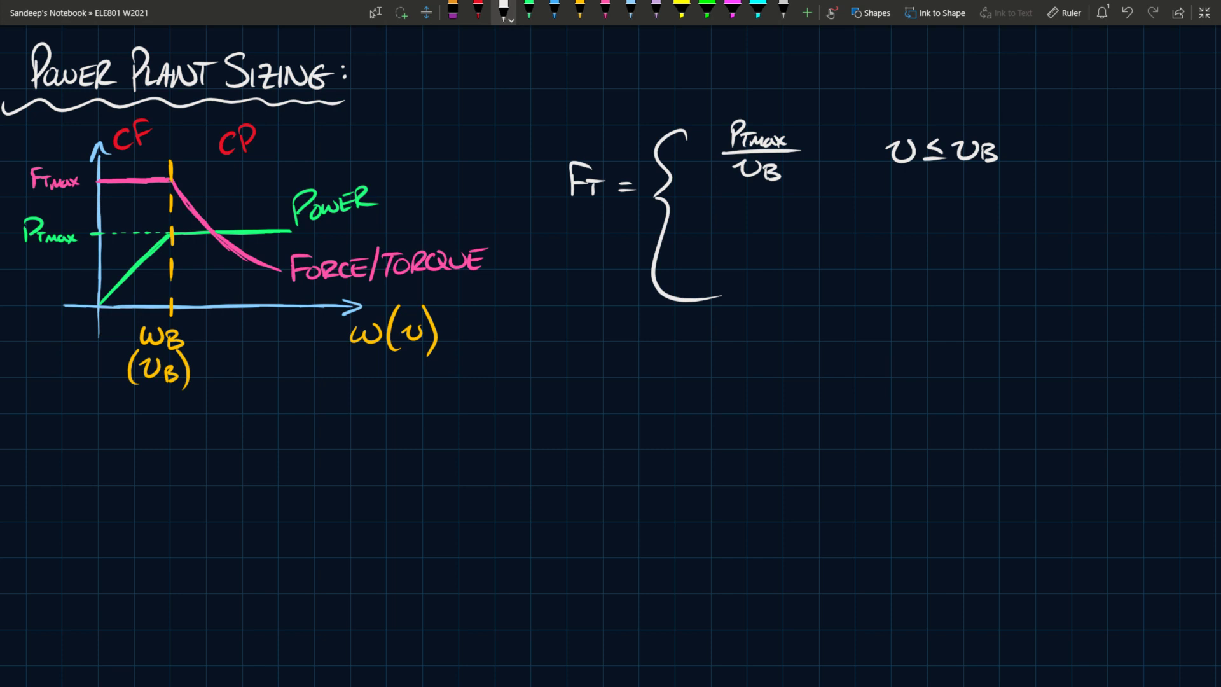
Step: Add the second case PTmax/v for vB ≤ v ≤ vmax
mouse_move(742, 234)
mouse_down()
mouse_move(743, 216)
mouse_move(751, 232)
mouse_move(761, 220)
mouse_move(780, 229)
mouse_up()
mouse_move(780, 220)
mouse_down()
mouse_move(732, 236)
mouse_move(806, 232)
mouse_move(760, 245)
mouse_move(787, 242)
mouse_up()
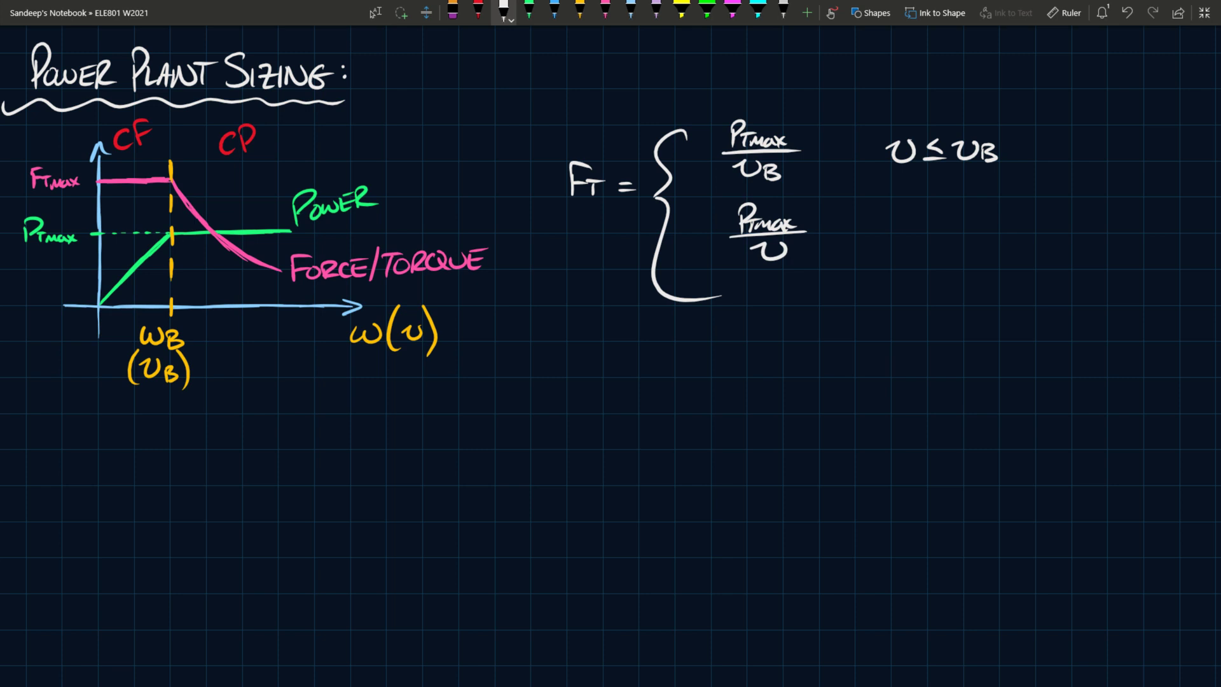
mouse_move(884, 245)
mouse_down()
mouse_move(925, 251)
mouse_move(920, 265)
mouse_move(957, 256)
mouse_up()
mouse_move(946, 261)
mouse_down()
mouse_move(1000, 244)
mouse_move(1028, 259)
mouse_move(1073, 246)
mouse_move(1087, 265)
mouse_move(1123, 267)
mouse_up()
drag(1123, 256, 1108, 267)
Step: In red ink, double-underline vmax and label it topspeed
click(529, 10)
click(478, 10)
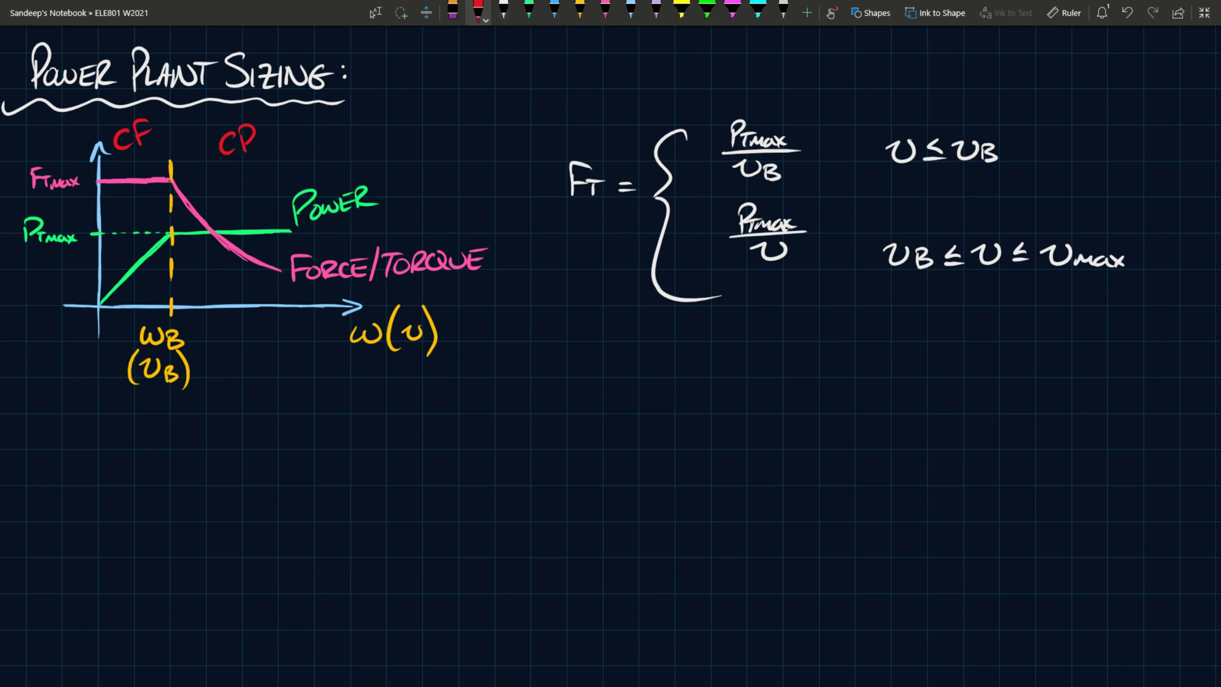
drag(1056, 276, 1118, 276)
mouse_move(1061, 282)
mouse_down()
mouse_move(1119, 280)
mouse_move(1071, 318)
mouse_move(1079, 305)
mouse_up()
drag(1083, 304, 1100, 313)
mouse_move(1105, 310)
mouse_down()
mouse_move(1116, 307)
mouse_move(1108, 320)
mouse_up()
drag(1122, 305, 1170, 311)
mouse_move(1171, 308)
mouse_down()
mouse_move(1180, 290)
mouse_move(1174, 319)
mouse_up()
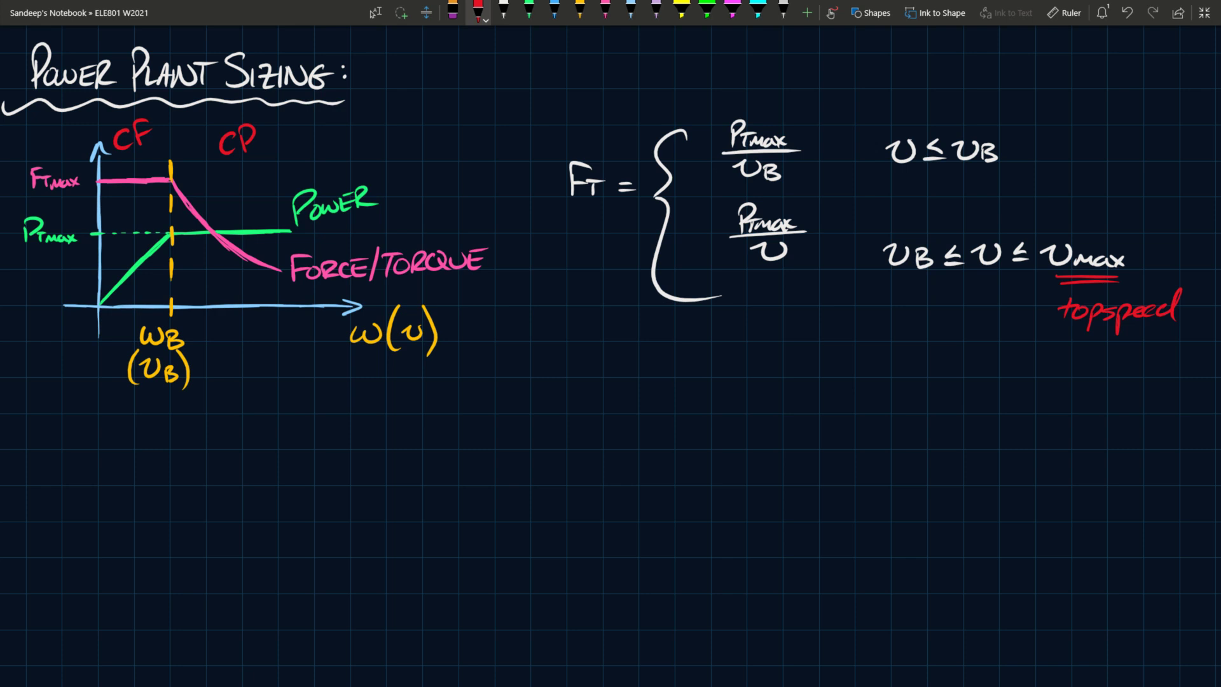
Step: Circle the PTmax/vB term, label it Ft,max, and reselect the white pen
mouse_move(792, 115)
mouse_down()
mouse_move(714, 171)
mouse_move(761, 116)
mouse_move(824, 81)
mouse_up()
mouse_move(834, 76)
mouse_down()
mouse_move(835, 89)
mouse_move(848, 60)
mouse_up()
drag(833, 77, 862, 69)
mouse_move(850, 71)
mouse_down()
mouse_move(860, 89)
mouse_move(878, 78)
mouse_up()
drag(879, 81, 902, 84)
drag(898, 84, 913, 75)
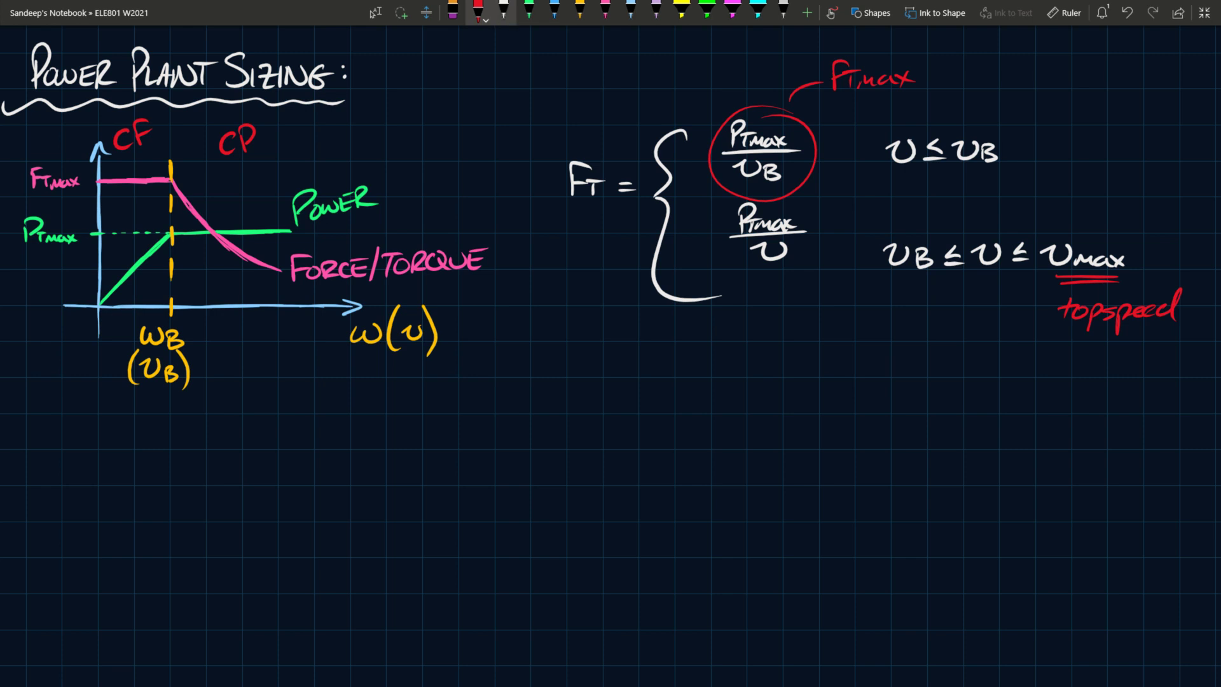
click(502, 10)
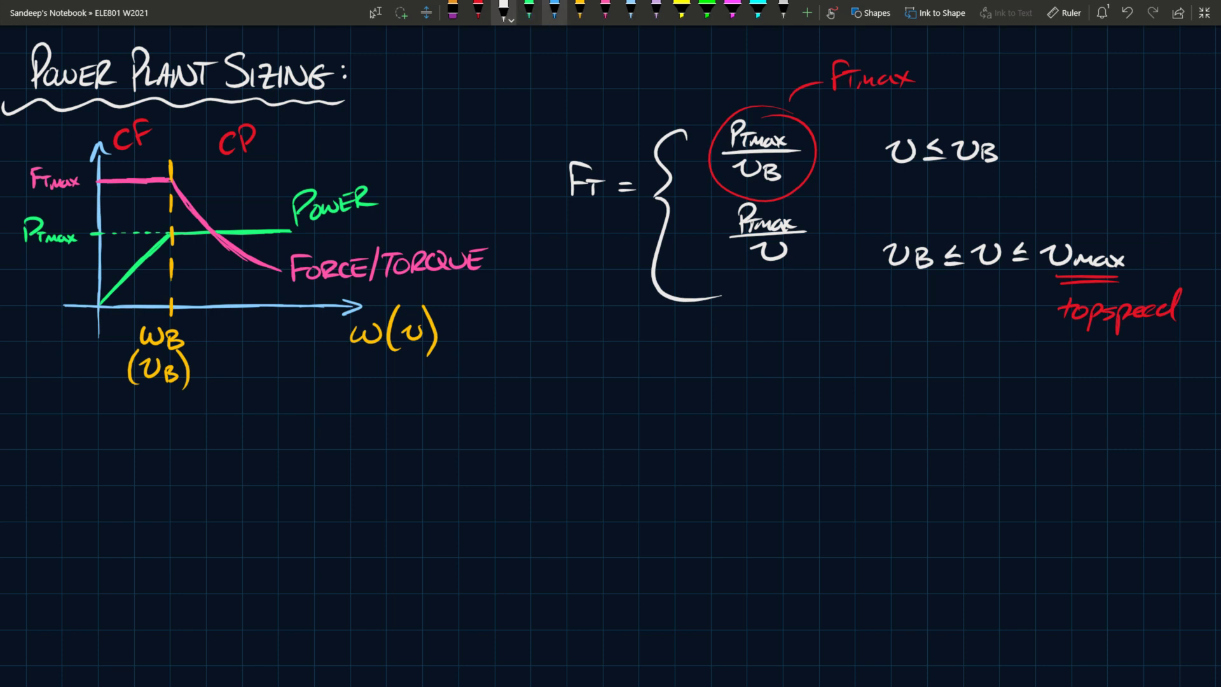
Step: Switch to the light blue ink pen
click(555, 10)
Step: Below the graph, write the motion equation δM dv/dt = f1 − FR
key(Escape)
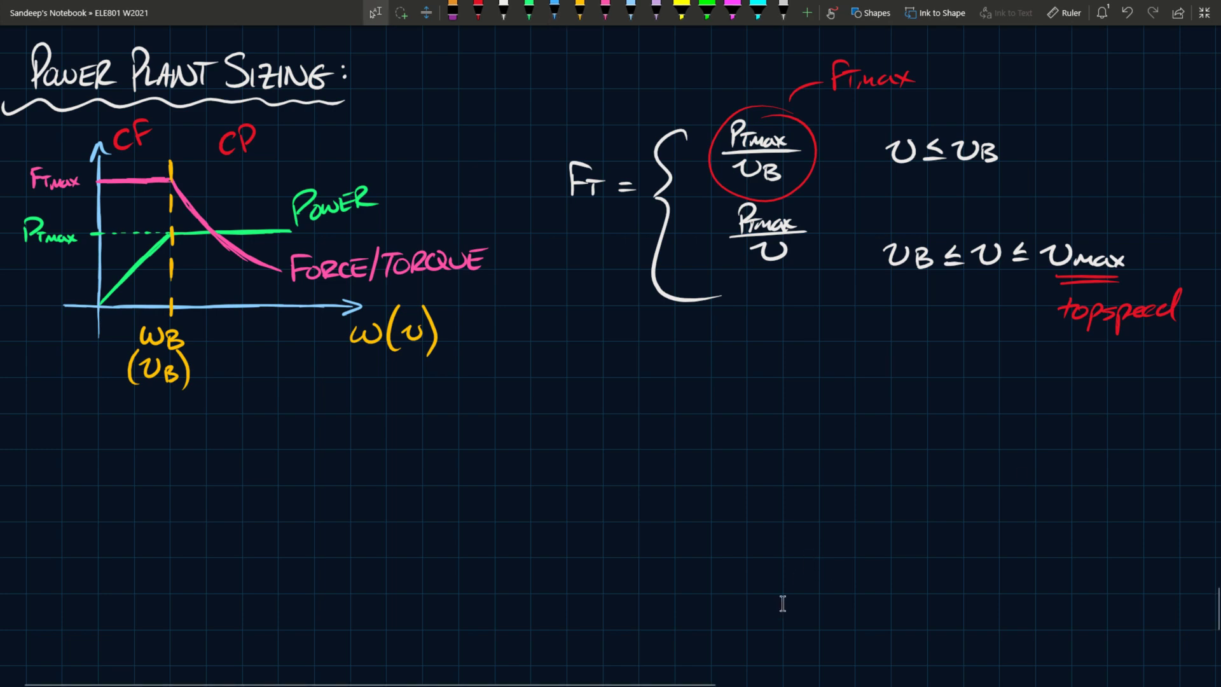
scroll(770, 593, down, 3)
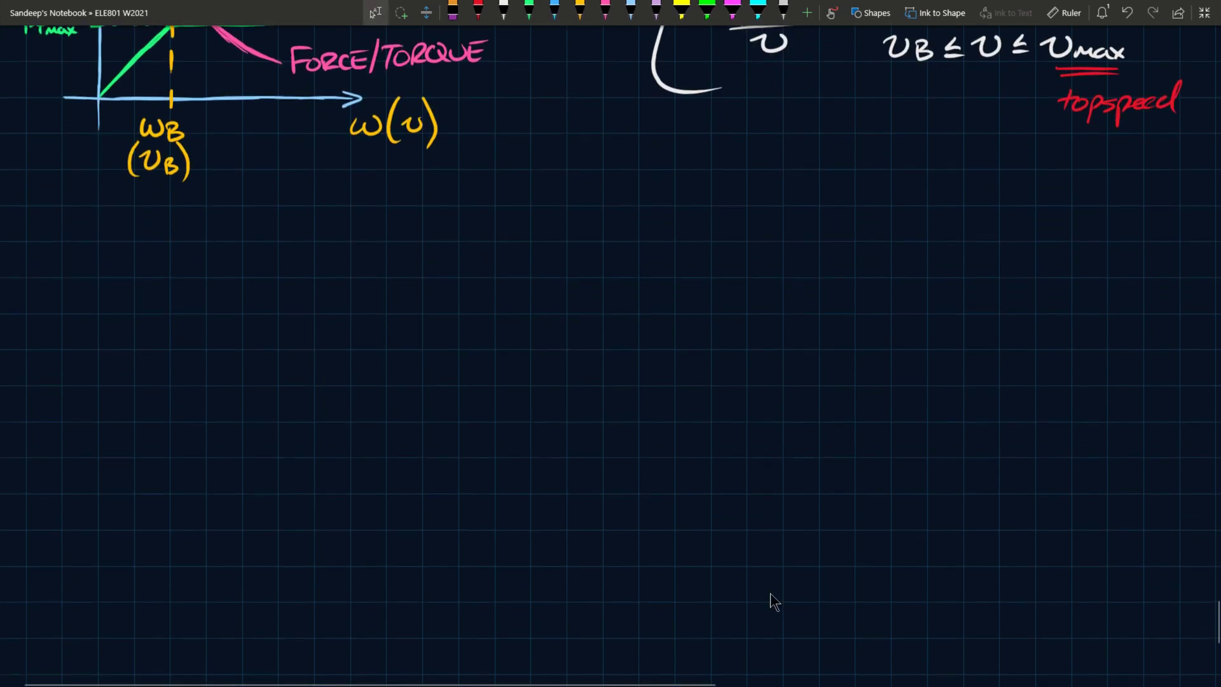
mouse_move(138, 278)
mouse_down()
mouse_move(121, 313)
mouse_move(130, 298)
mouse_up()
mouse_move(148, 290)
mouse_down()
mouse_move(148, 310)
mouse_move(171, 310)
mouse_move(237, 272)
mouse_move(250, 293)
mouse_move(217, 323)
mouse_move(231, 323)
mouse_up()
drag(222, 311, 280, 291)
mouse_move(267, 299)
mouse_down()
mouse_move(314, 311)
mouse_move(329, 278)
mouse_up()
drag(308, 301, 368, 314)
mouse_move(367, 293)
mouse_down()
mouse_move(391, 292)
mouse_move(386, 303)
mouse_up()
mouse_move(389, 313)
mouse_down()
mouse_move(406, 313)
mouse_move(399, 303)
mouse_move(436, 321)
mouse_up()
Step: Write the road load FR = β1 + β2v² beside it
drag(550, 277, 548, 311)
mouse_move(548, 277)
mouse_down()
mouse_move(567, 274)
mouse_move(565, 293)
mouse_up()
mouse_move(570, 300)
mouse_down()
mouse_move(583, 312)
mouse_move(609, 297)
mouse_move(650, 322)
mouse_move(678, 311)
mouse_up()
mouse_move(703, 293)
mouse_down()
mouse_move(702, 308)
mouse_move(713, 299)
mouse_up()
mouse_move(728, 290)
mouse_down()
mouse_move(722, 319)
mouse_move(743, 302)
mouse_move(791, 299)
mouse_move(817, 290)
mouse_up()
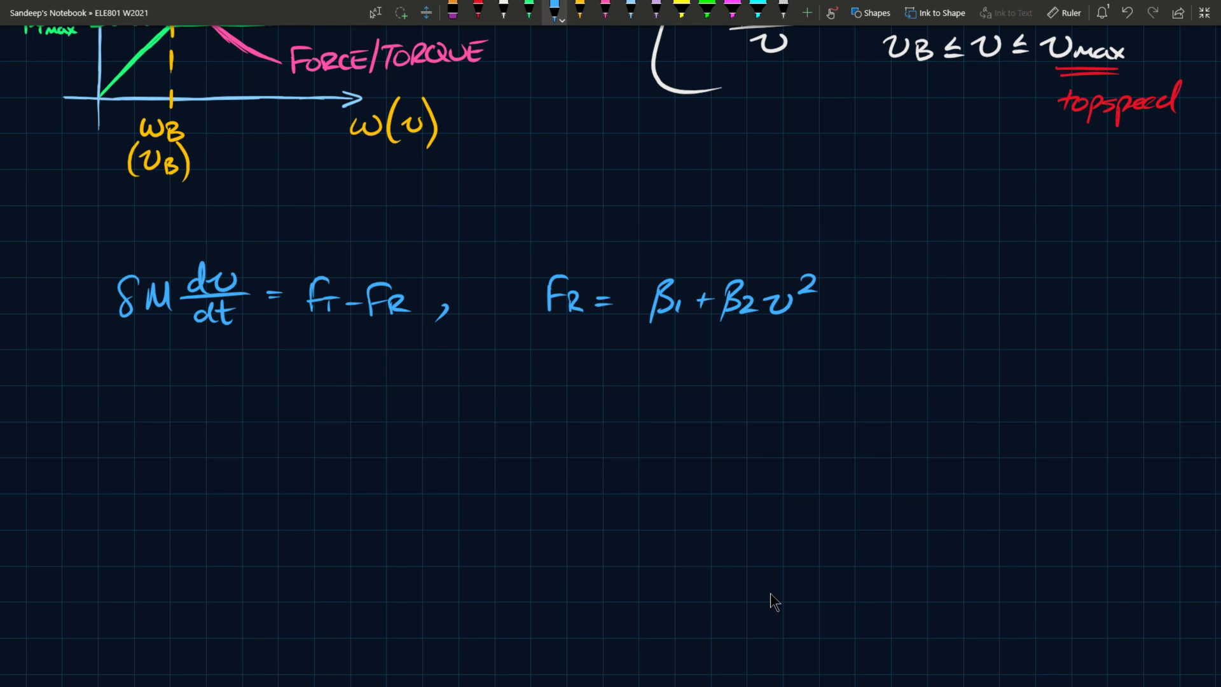
scroll(818, 525, up, 3)
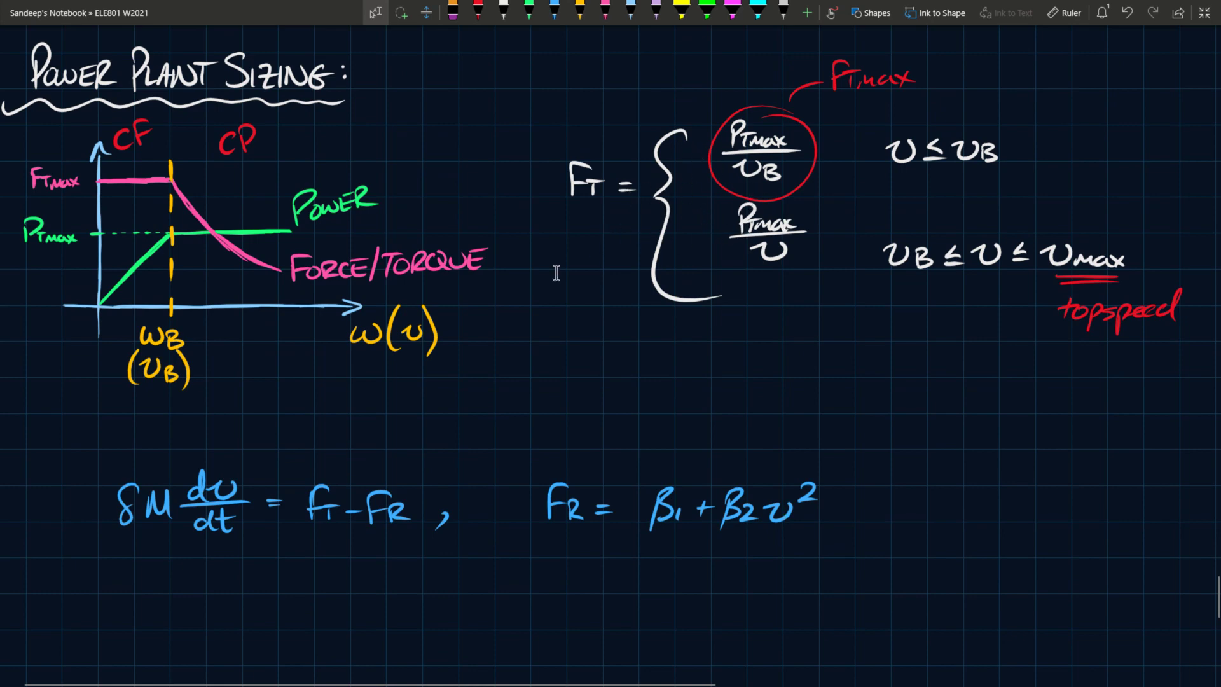
scroll(428, 314, down, 3)
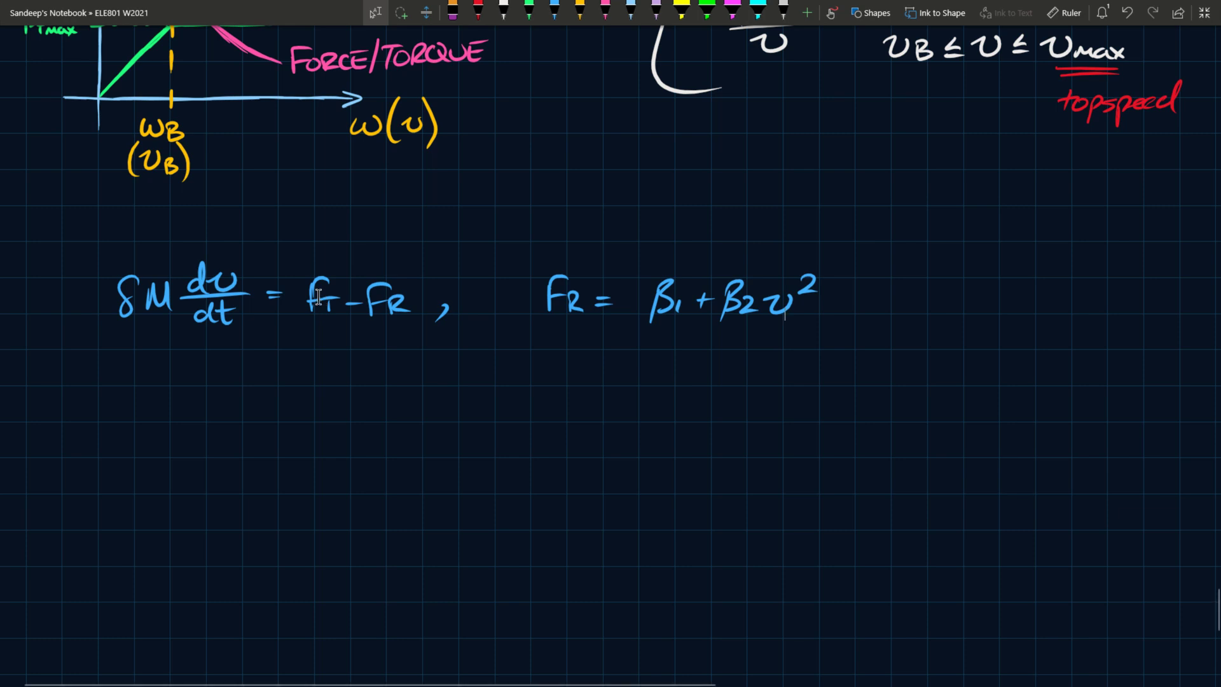
scroll(321, 299, down, 3)
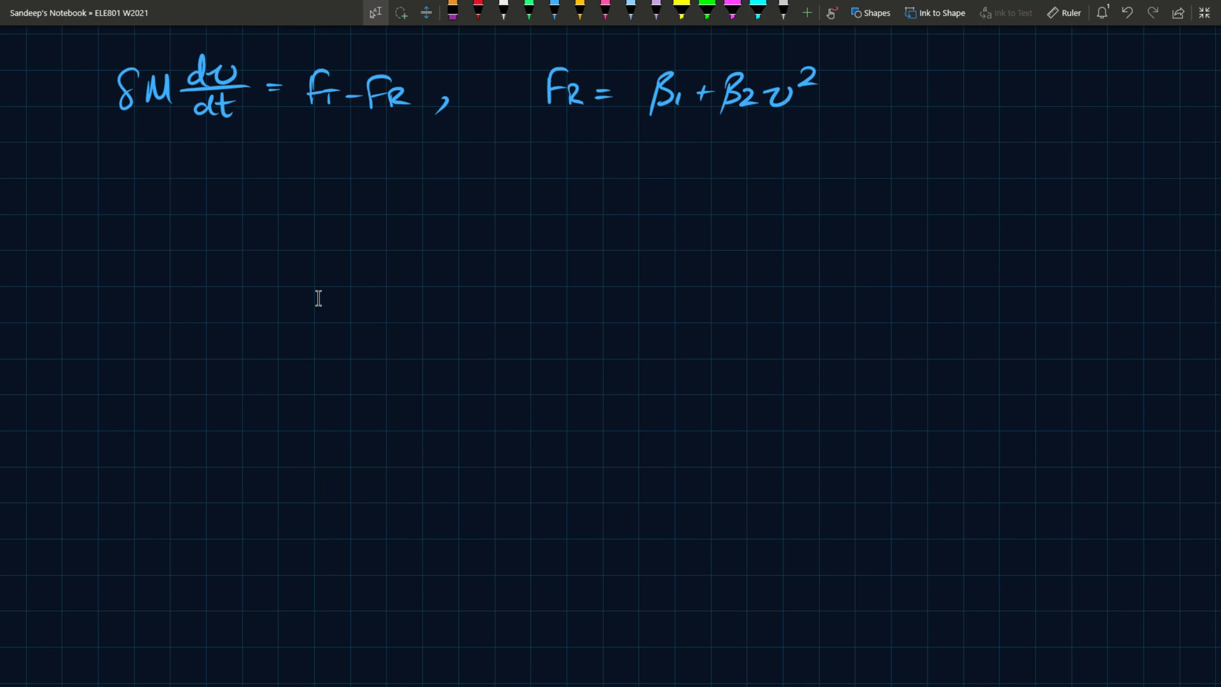
Step: In light blue, write δM ∫₀^vf dv/(F1 − β1 − β2v²) =
key(alt+d)
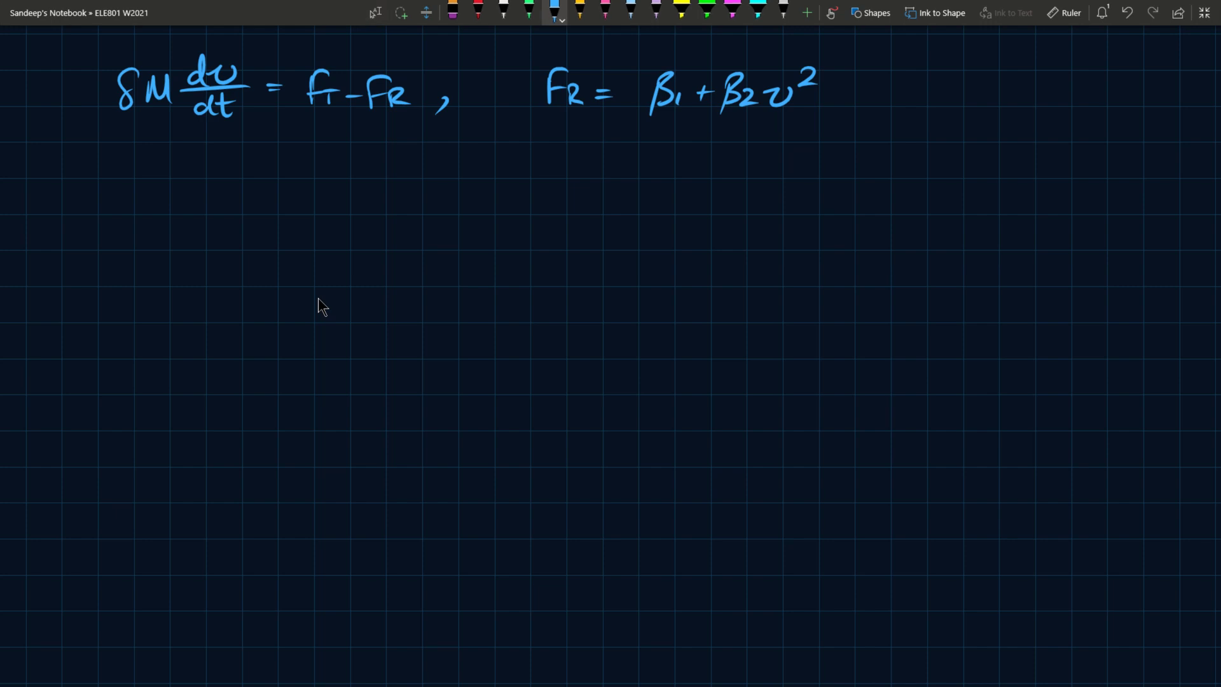
mouse_move(136, 178)
mouse_down()
mouse_move(118, 184)
mouse_move(131, 198)
mouse_move(163, 191)
mouse_move(171, 210)
mouse_up()
mouse_move(205, 162)
mouse_down()
mouse_move(176, 249)
mouse_move(191, 268)
mouse_up()
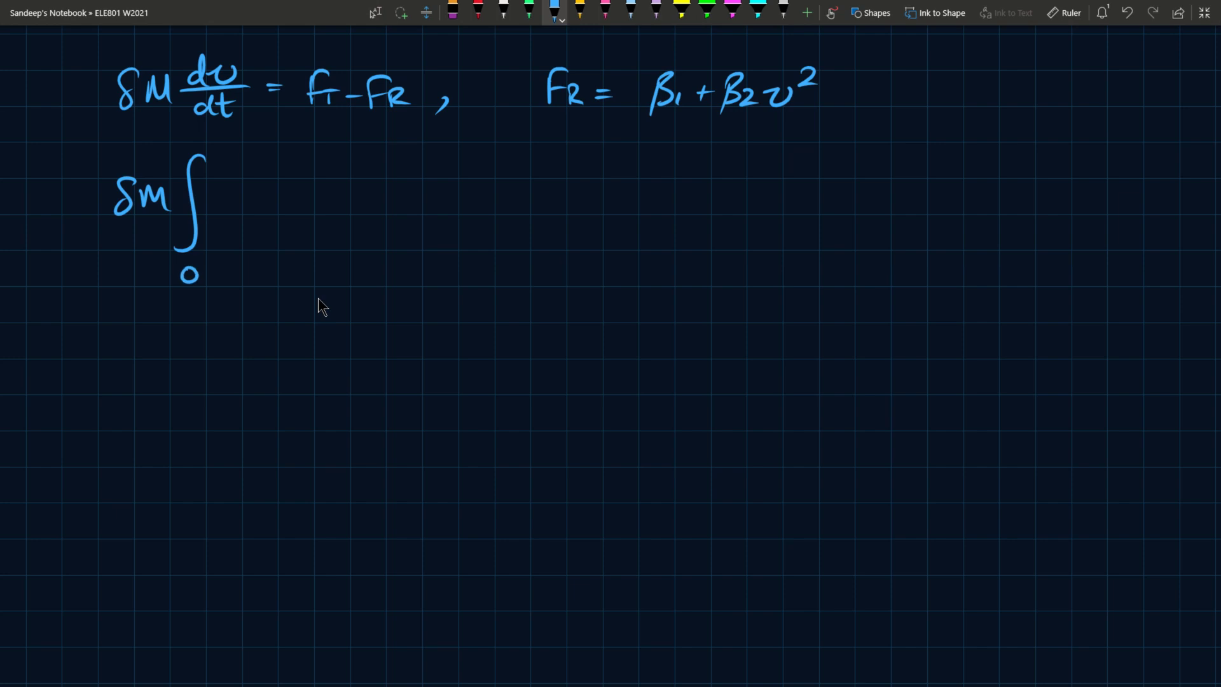
mouse_move(200, 135)
mouse_down()
mouse_move(244, 138)
mouse_move(240, 149)
mouse_up()
mouse_move(274, 171)
mouse_down()
mouse_move(277, 187)
mouse_move(309, 168)
mouse_up()
drag(228, 196, 361, 193)
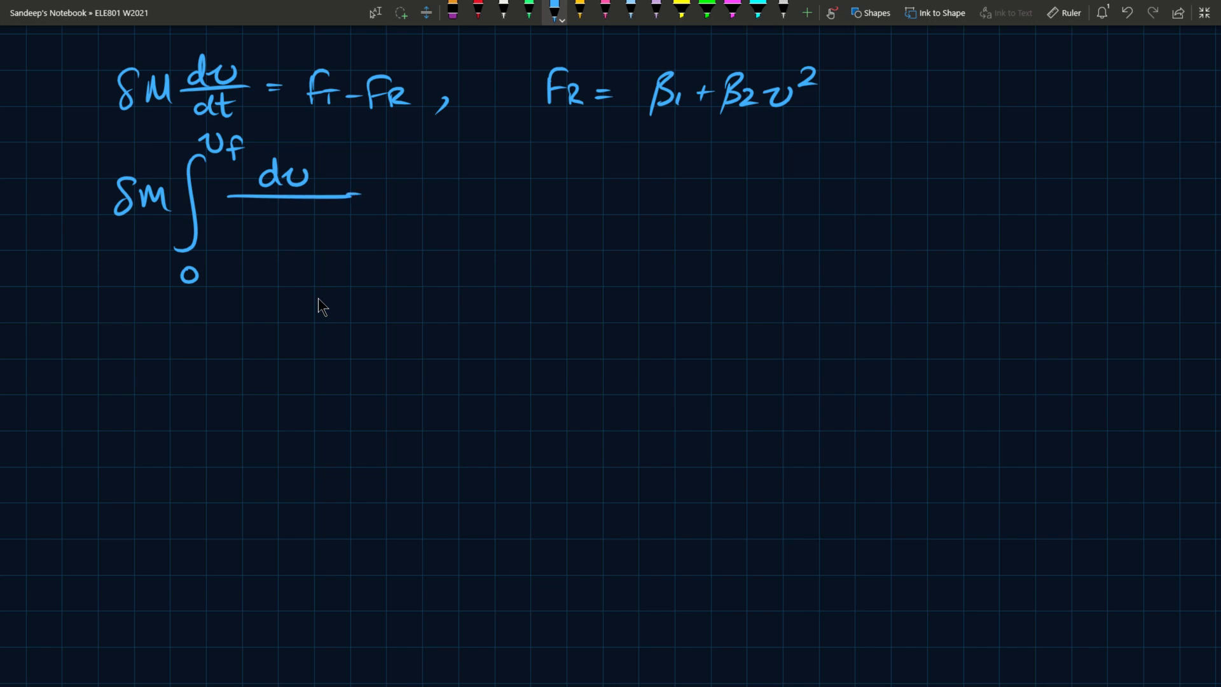
mouse_move(227, 233)
mouse_down()
mouse_move(236, 210)
mouse_move(234, 221)
mouse_up()
mouse_move(239, 225)
mouse_down()
mouse_move(277, 218)
mouse_move(270, 232)
mouse_up()
mouse_move(280, 221)
mouse_down()
mouse_move(280, 234)
mouse_move(304, 223)
mouse_up()
mouse_move(307, 242)
mouse_down()
mouse_move(312, 220)
mouse_move(334, 234)
mouse_move(373, 219)
mouse_move(369, 192)
mouse_move(414, 197)
mouse_up()
drag(402, 203, 414, 202)
Step: Complete the right side as the time integral ∫₀^tf dt
mouse_move(469, 159)
mouse_down()
mouse_move(438, 263)
mouse_move(424, 264)
mouse_move(461, 266)
mouse_move(495, 161)
mouse_up()
drag(474, 156, 514, 158)
drag(516, 205, 547, 219)
drag(536, 205, 550, 202)
Step: In pink, draw an arrow and write '0 to vf m/s' beside the equation
click(604, 10)
drag(663, 202, 694, 201)
mouse_move(686, 192)
mouse_down()
mouse_move(707, 200)
mouse_move(690, 207)
mouse_up()
drag(795, 190, 857, 216)
drag(851, 202, 871, 200)
mouse_move(908, 190)
mouse_down()
mouse_move(923, 208)
mouse_move(940, 190)
mouse_up()
mouse_move(955, 186)
mouse_down()
mouse_move(941, 224)
mouse_move(958, 199)
mouse_move(993, 210)
mouse_up()
mouse_move(1009, 188)
mouse_down()
mouse_move(997, 220)
mouse_move(1012, 215)
mouse_up()
Step: Write 'in tf seconds' below it, erasing and redoing the badly written tf
mouse_move(758, 273)
mouse_down()
mouse_move(757, 286)
mouse_move(777, 286)
mouse_up()
drag(844, 253, 835, 291)
mouse_move(828, 276)
mouse_down()
mouse_move(855, 273)
mouse_move(853, 296)
mouse_up()
mouse_move(847, 280)
mouse_down()
mouse_move(975, 281)
mouse_move(989, 258)
mouse_up()
drag(1005, 266, 995, 285)
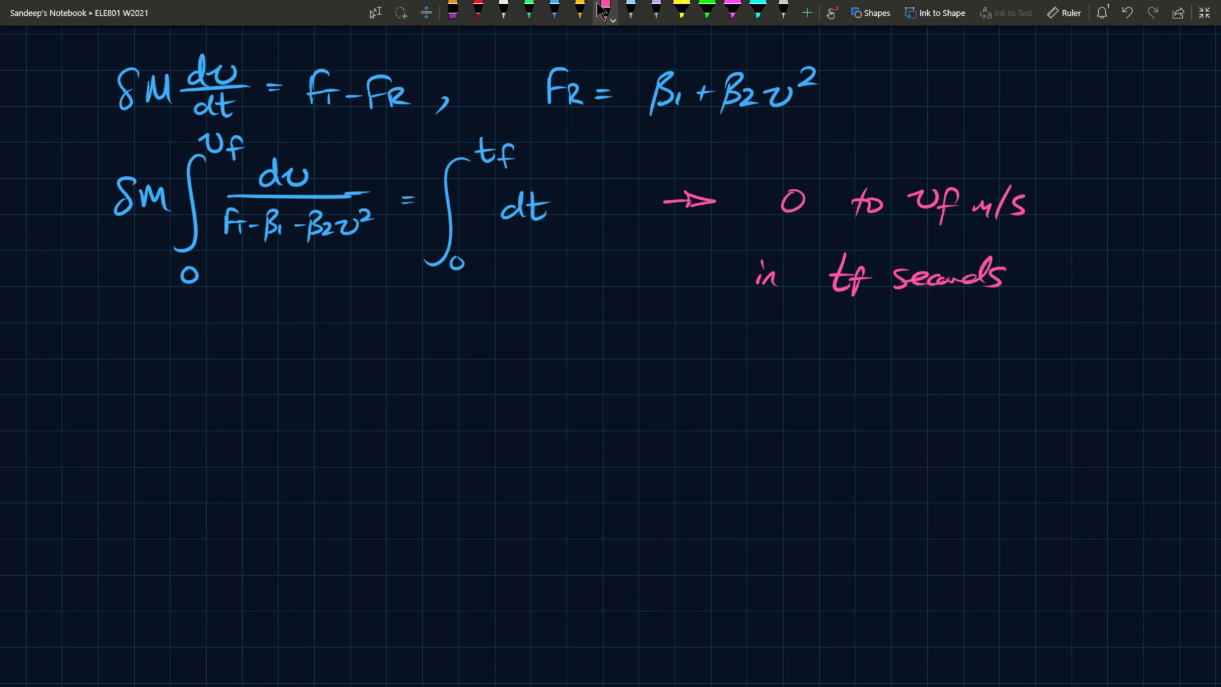
click(453, 11)
mouse_move(849, 274)
mouse_down()
mouse_move(869, 280)
mouse_move(861, 271)
mouse_move(856, 302)
mouse_move(869, 276)
mouse_up()
click(605, 10)
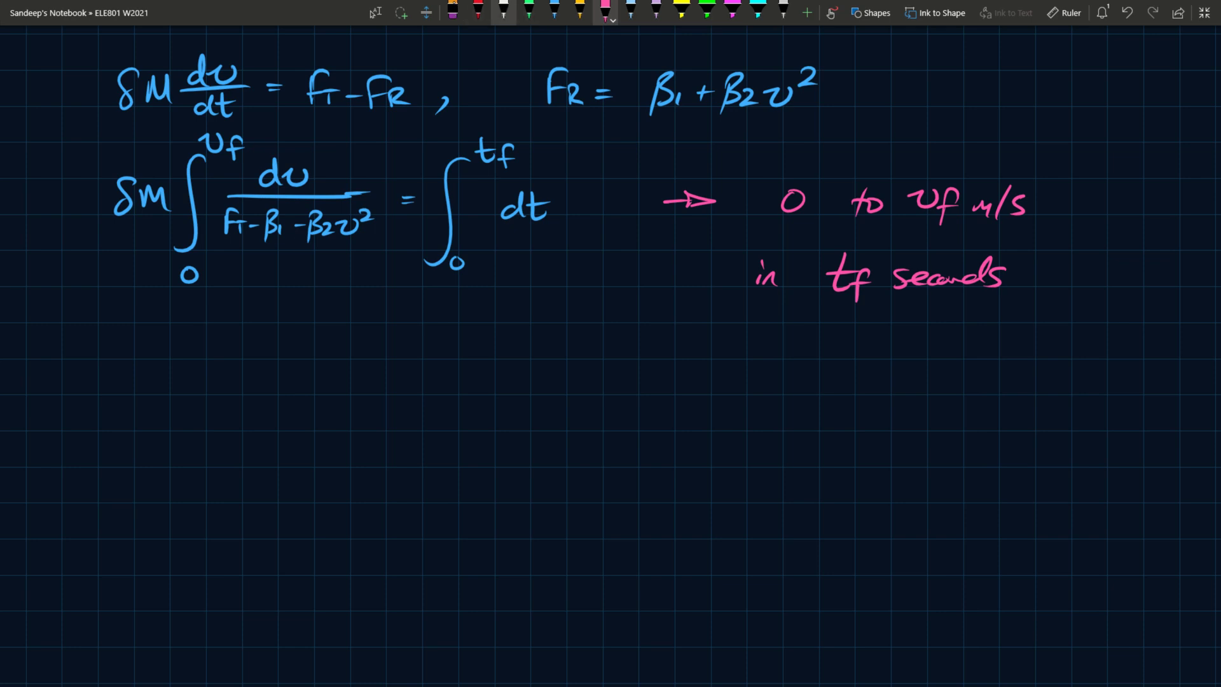
Step: Scroll to blank space below the integral and pick the blue pen
click(503, 12)
click(555, 11)
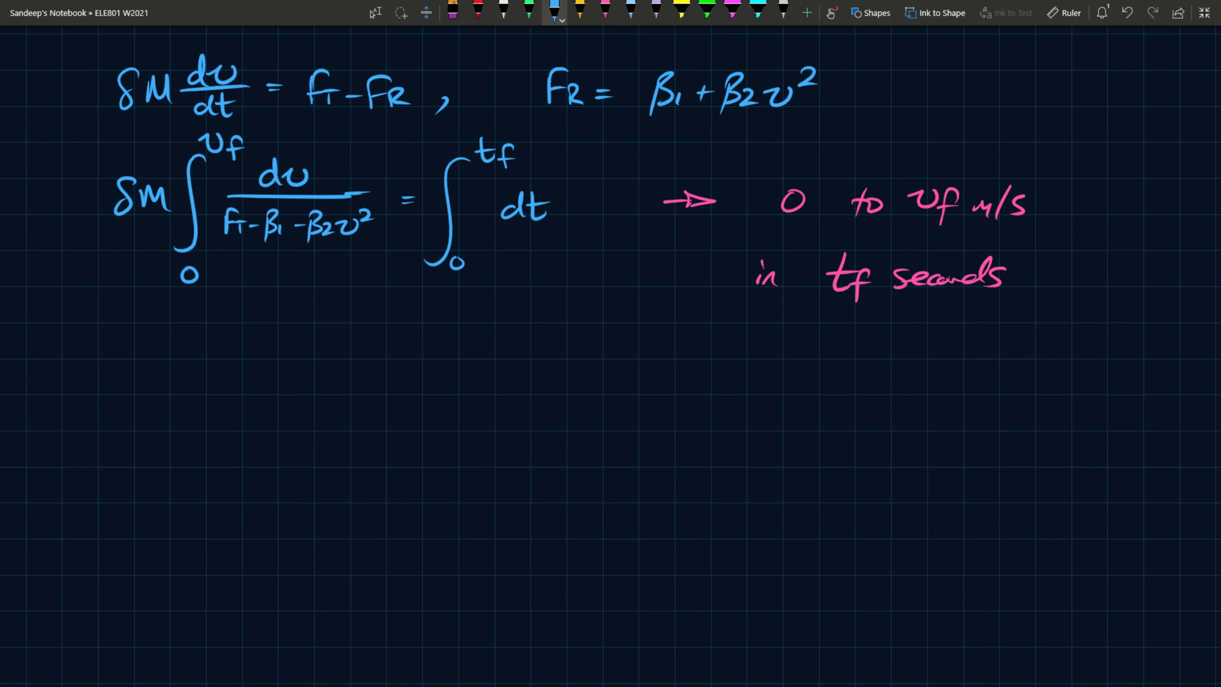
click(375, 13)
key(Escape)
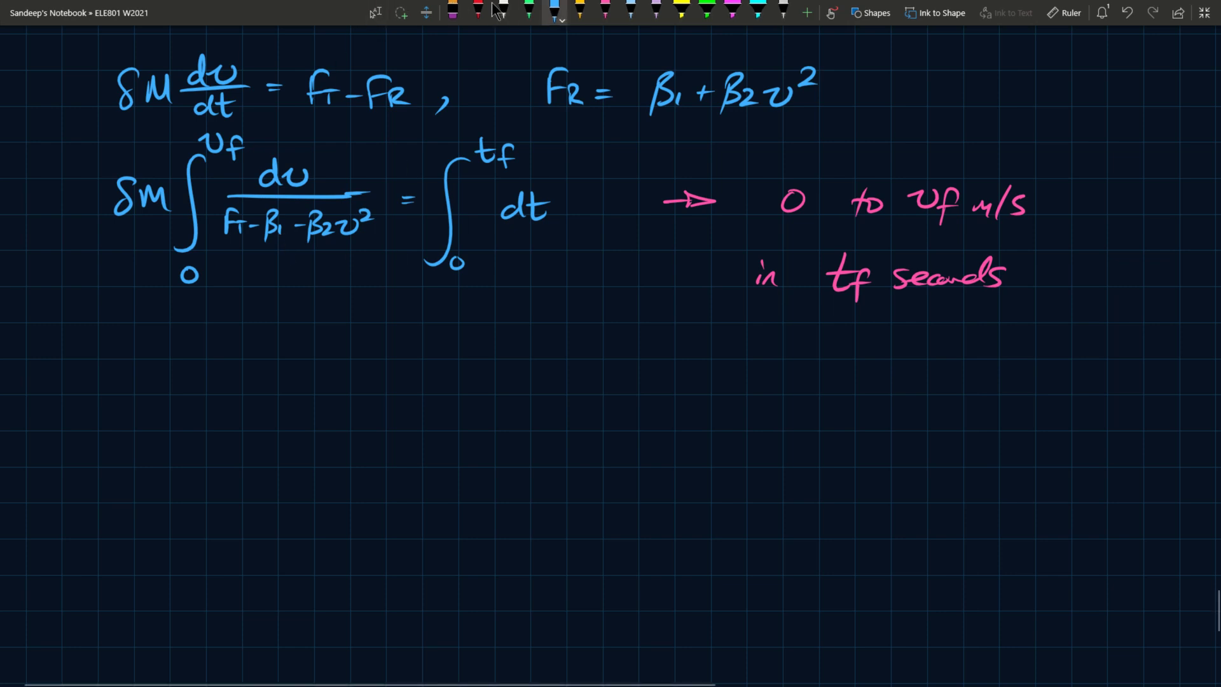
key(Escape)
scroll(690, 229, up, 5)
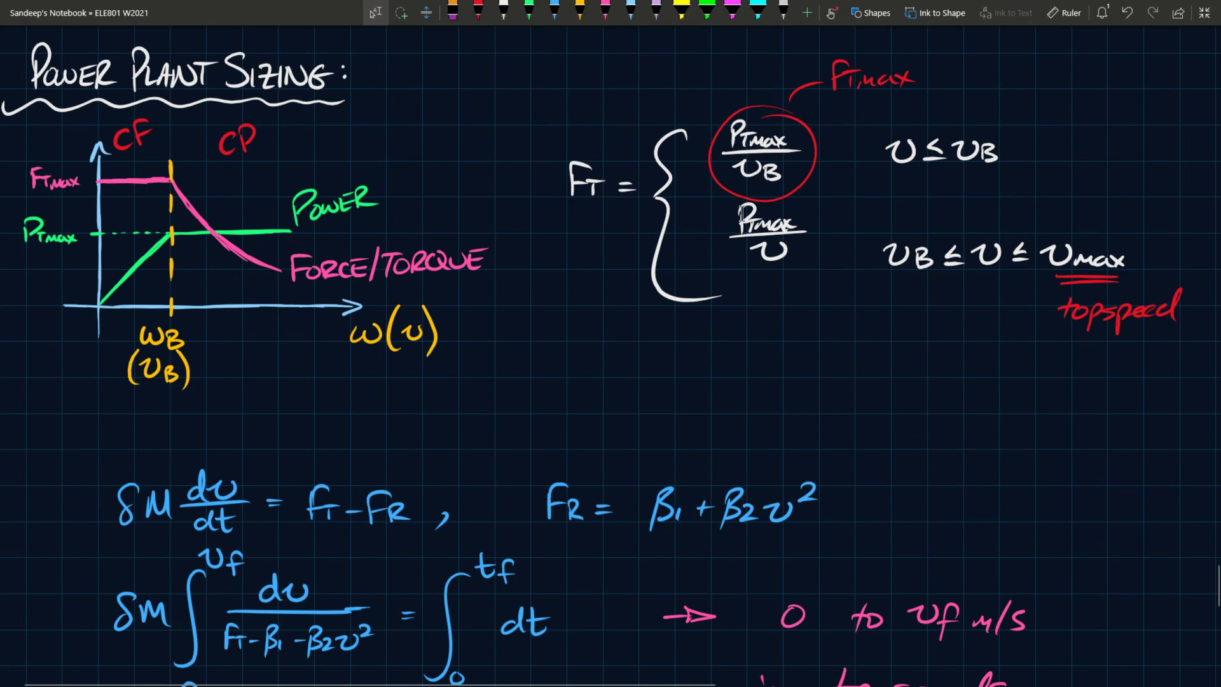
scroll(747, 210, down, 5)
scroll(747, 207, down, 1)
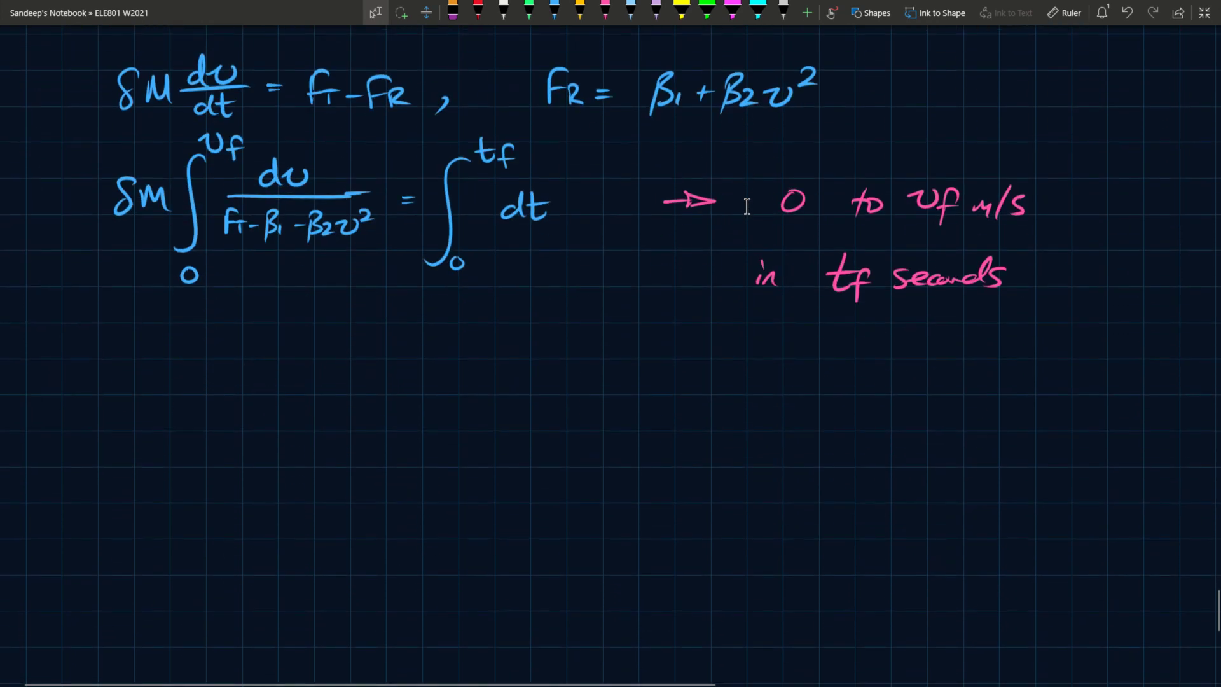
click(554, 8)
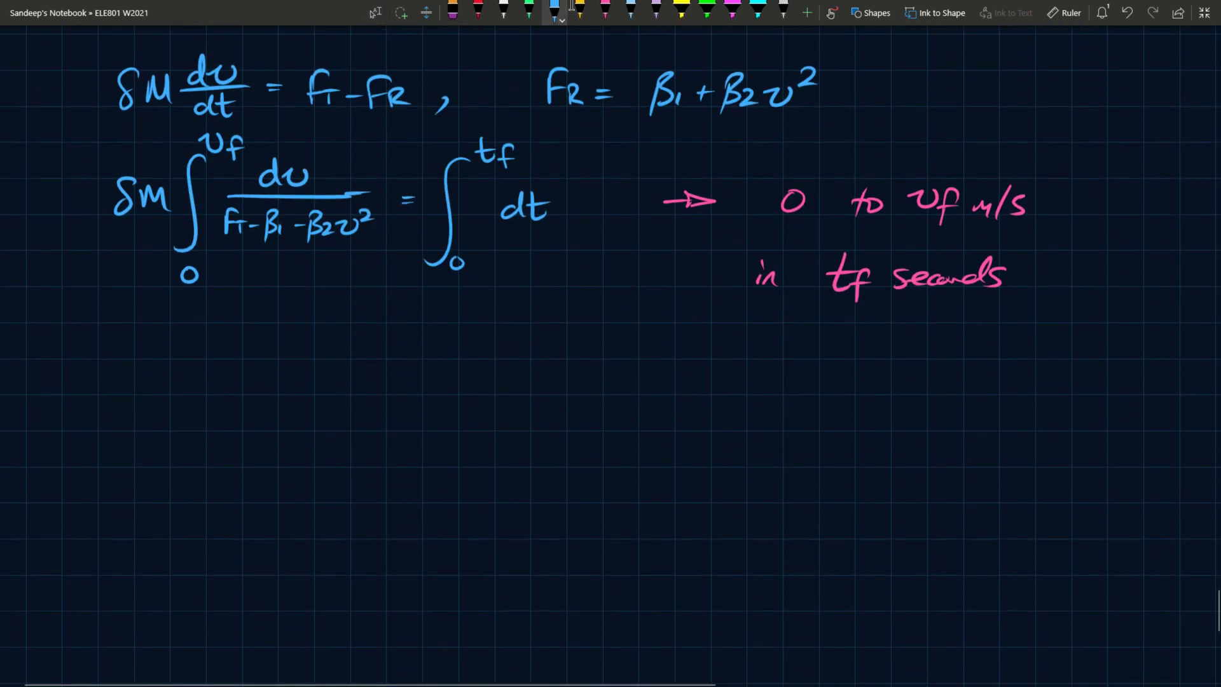
Step: Write δM and an integral from 0 to vB with dv over a fraction bar
mouse_move(103, 358)
mouse_down()
mouse_move(94, 381)
mouse_move(101, 370)
mouse_up()
mouse_move(110, 391)
mouse_down()
mouse_move(116, 368)
mouse_move(132, 390)
mouse_up()
mouse_move(164, 337)
mouse_down()
mouse_move(133, 439)
mouse_move(151, 446)
mouse_up()
drag(164, 313, 202, 317)
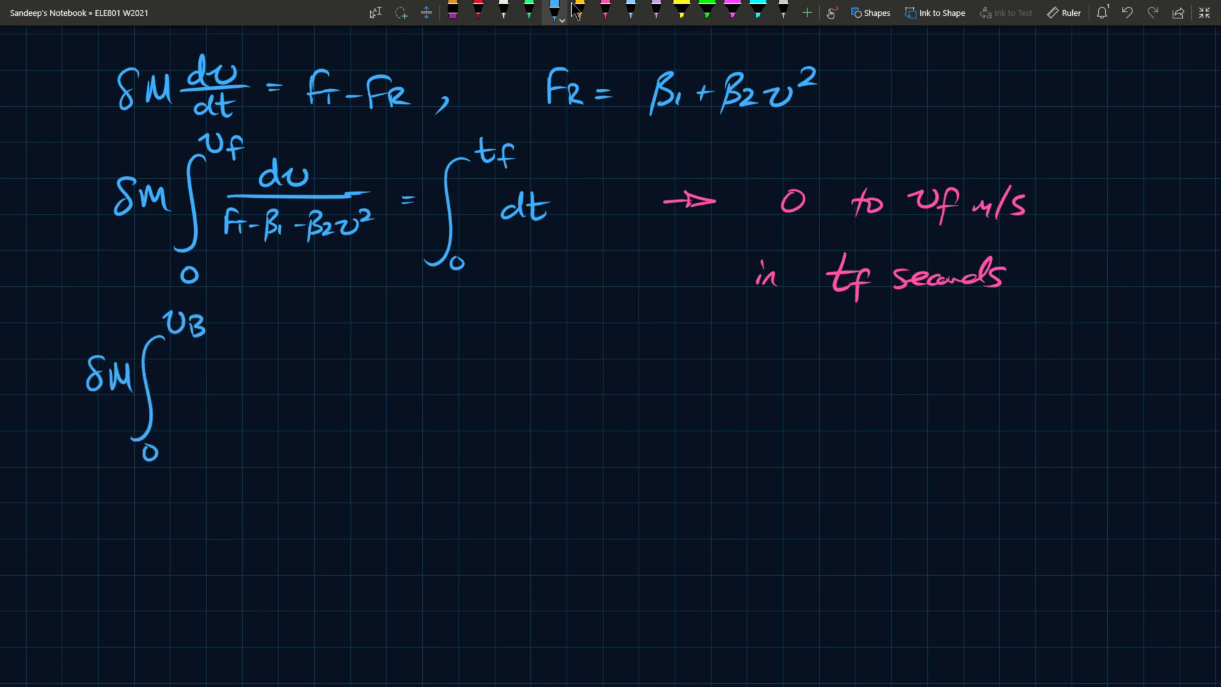
mouse_move(242, 356)
mouse_down()
mouse_move(245, 375)
mouse_move(276, 354)
mouse_up()
drag(171, 387, 334, 388)
Step: Fill the first denominator with PTmax/vB − β1 − β2v²
mouse_move(178, 401)
mouse_down()
mouse_move(180, 418)
mouse_move(184, 407)
mouse_up()
mouse_move(194, 405)
mouse_down()
mouse_move(194, 417)
mouse_move(202, 404)
mouse_up()
drag(199, 407, 217, 417)
drag(227, 408, 239, 417)
mouse_move(238, 407)
mouse_down()
mouse_move(229, 418)
mouse_move(248, 421)
mouse_move(216, 436)
mouse_move(222, 452)
mouse_up()
mouse_move(221, 434)
mouse_down()
mouse_move(222, 452)
mouse_move(288, 412)
mouse_move(280, 430)
mouse_up()
mouse_move(296, 419)
mouse_down()
mouse_move(296, 432)
mouse_move(341, 402)
mouse_move(335, 430)
mouse_move(363, 429)
mouse_up()
mouse_move(363, 414)
mouse_down()
mouse_move(369, 432)
mouse_move(385, 413)
mouse_up()
mouse_move(383, 403)
mouse_down()
mouse_move(398, 414)
mouse_move(329, 449)
mouse_up()
drag(328, 389, 444, 392)
Step: Add + ∫ from vB to vf of dv/(PTmax/v − β1 − β2v²) = tf
mouse_move(434, 380)
mouse_down()
mouse_move(476, 390)
mouse_move(446, 479)
mouse_move(470, 478)
mouse_move(479, 508)
mouse_up()
drag(485, 315, 518, 323)
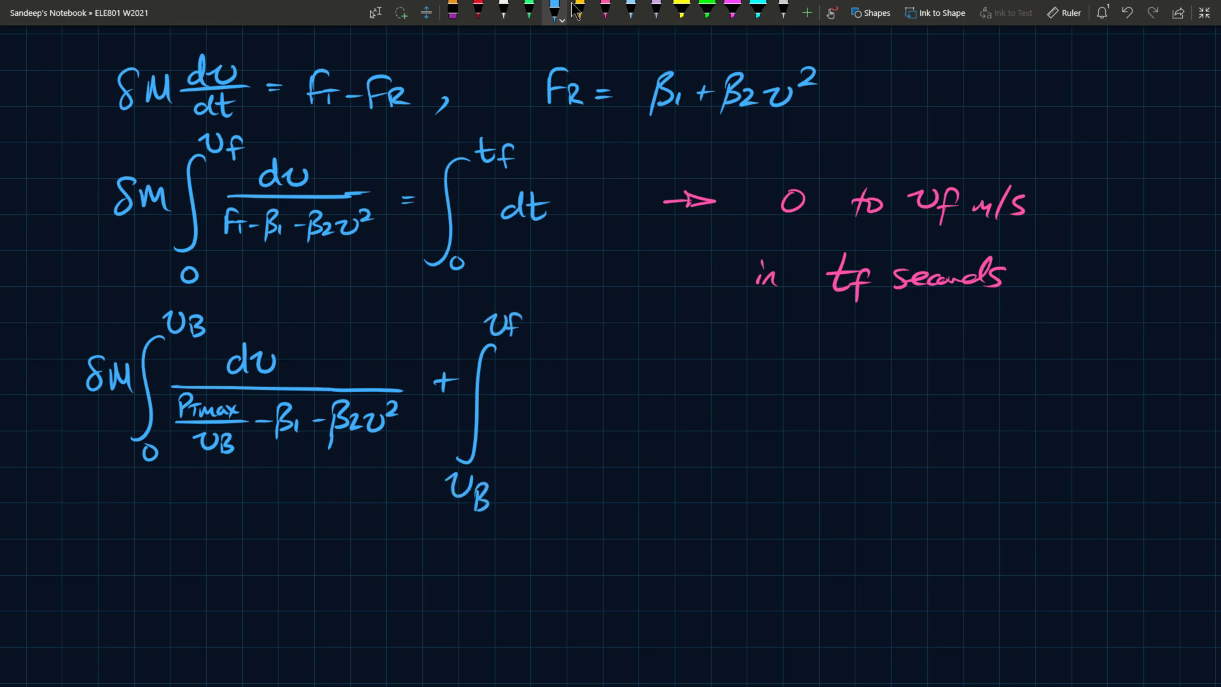
drag(564, 365, 568, 382)
mouse_move(574, 361)
mouse_down()
mouse_move(580, 375)
mouse_move(597, 360)
mouse_up()
mouse_move(511, 388)
mouse_down()
mouse_move(668, 386)
mouse_move(516, 427)
mouse_up()
drag(516, 407, 564, 422)
mouse_move(565, 412)
mouse_down()
mouse_move(575, 420)
mouse_move(564, 424)
mouse_move(588, 427)
mouse_move(538, 458)
mouse_move(555, 438)
mouse_up()
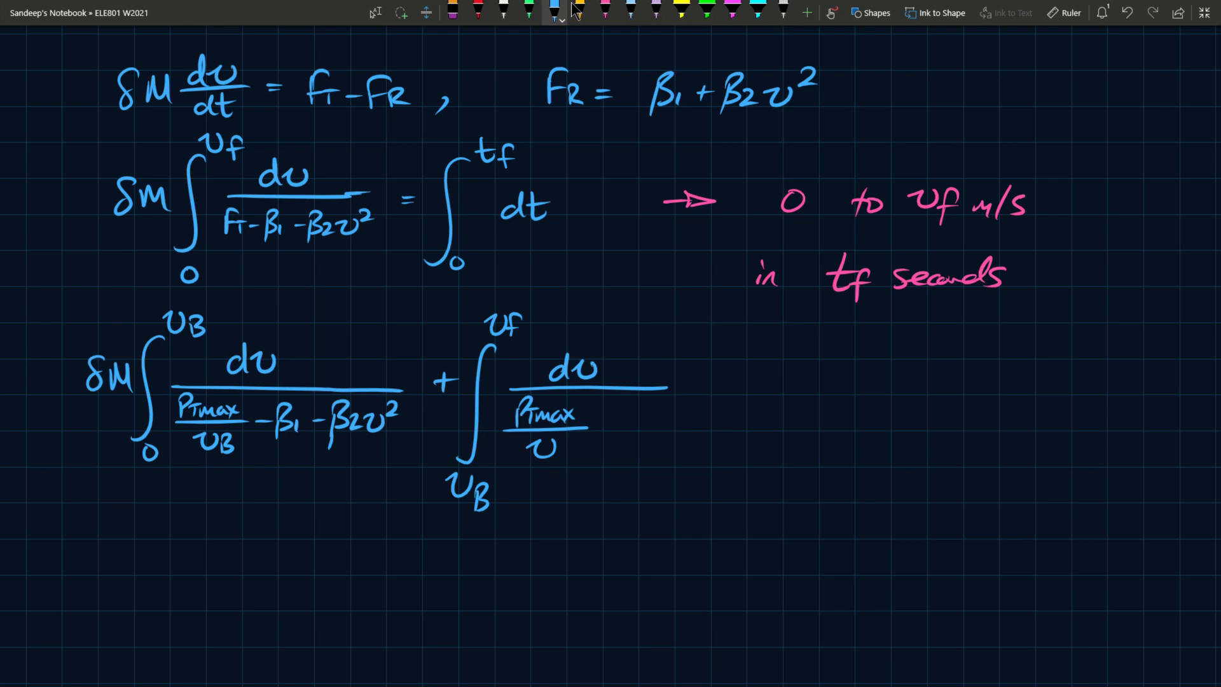
mouse_move(624, 440)
mouse_down()
mouse_move(633, 401)
mouse_move(629, 425)
mouse_up()
mouse_move(643, 418)
mouse_down()
mouse_move(644, 429)
mouse_move(683, 407)
mouse_move(679, 425)
mouse_move(704, 429)
mouse_move(746, 415)
mouse_up()
mouse_move(665, 387)
mouse_down()
mouse_move(823, 376)
mouse_move(883, 398)
mouse_up()
mouse_move(862, 380)
mouse_down()
mouse_move(884, 396)
mouse_move(884, 379)
mouse_move(909, 390)
mouse_up()
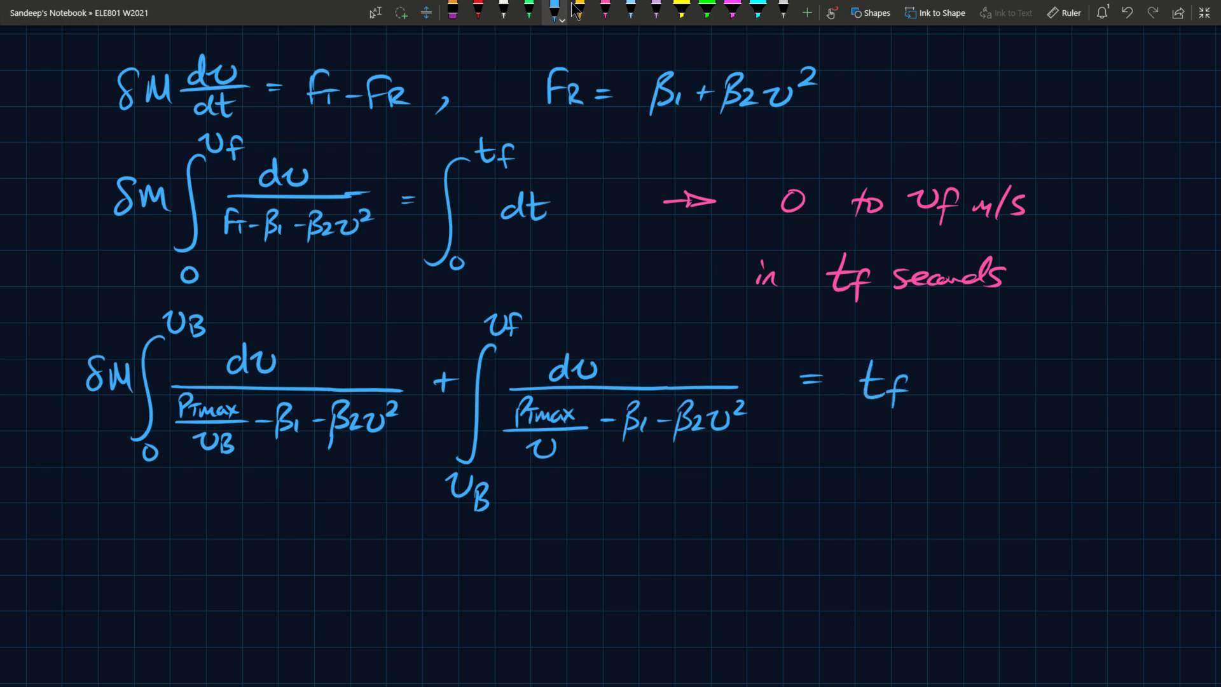
Step: Leave inking, scroll down, and select the red pen
key(Escape)
scroll(405, 285, down, 3)
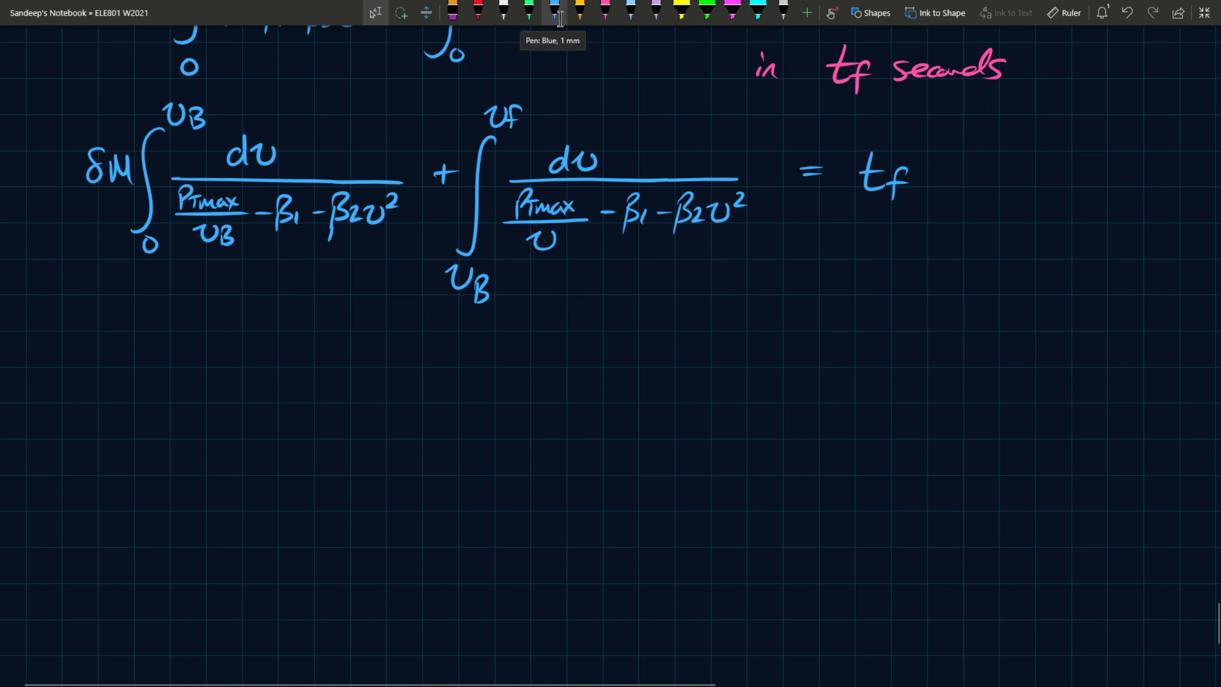
click(478, 10)
key(Escape)
key(alt+d)
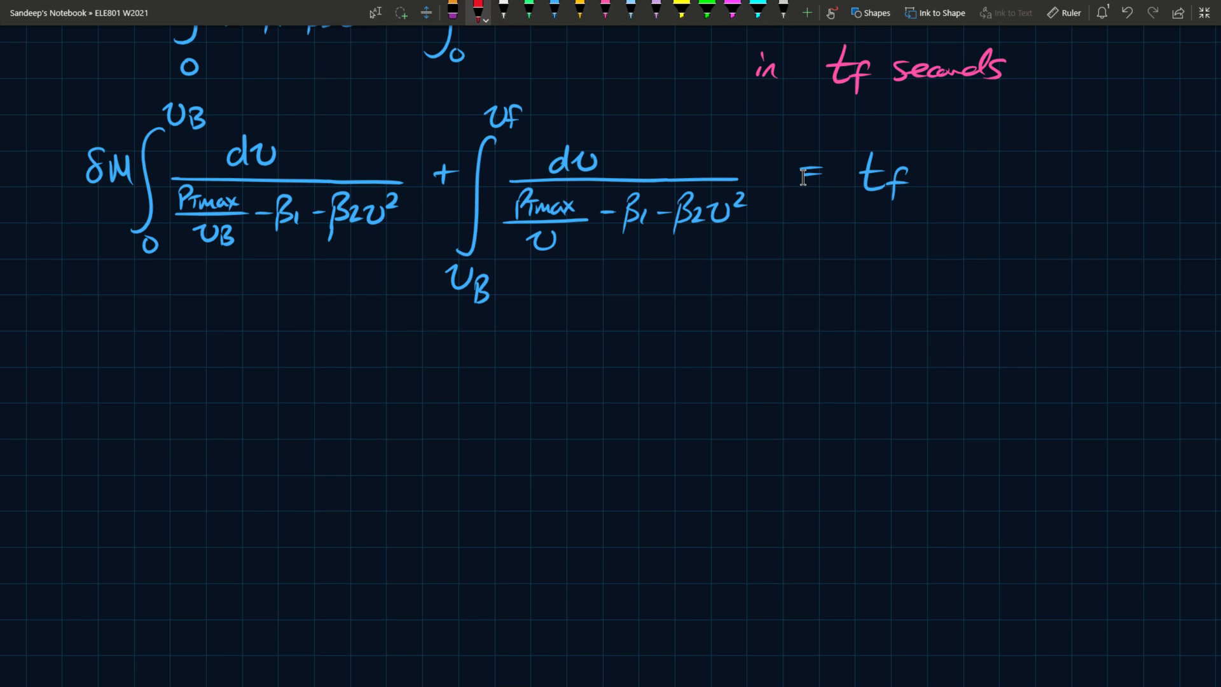
Step: In pink, bracket the PTmax terms and label them CF region and CP region
click(605, 12)
mouse_move(173, 255)
mouse_down()
mouse_move(246, 253)
mouse_move(187, 283)
mouse_move(212, 291)
mouse_move(220, 275)
mouse_move(178, 305)
mouse_move(208, 300)
mouse_move(205, 320)
mouse_move(211, 303)
mouse_move(249, 306)
mouse_up()
drag(504, 259, 600, 258)
mouse_move(530, 278)
mouse_down()
mouse_move(525, 293)
mouse_move(558, 283)
mouse_up()
mouse_move(513, 309)
mouse_down()
mouse_move(519, 321)
mouse_move(540, 312)
mouse_move(541, 336)
mouse_up()
drag(548, 312, 570, 316)
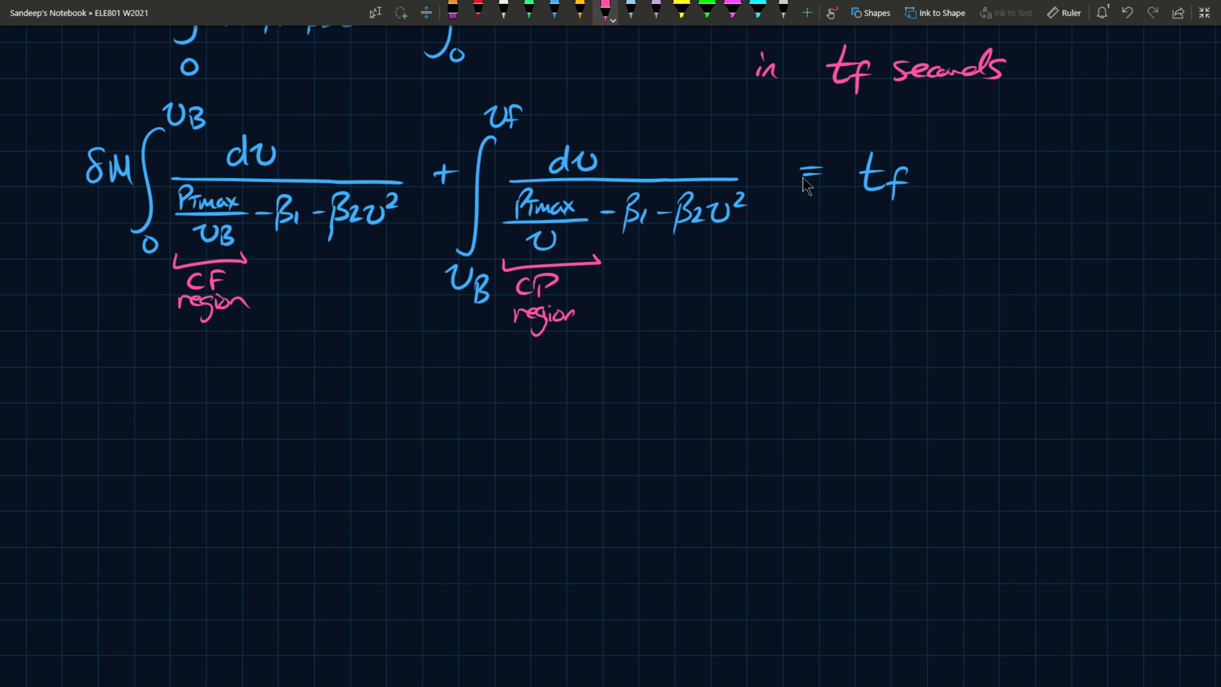
Step: In red, underline both β terms, join them with a brace, and label it 'road load'
click(478, 10)
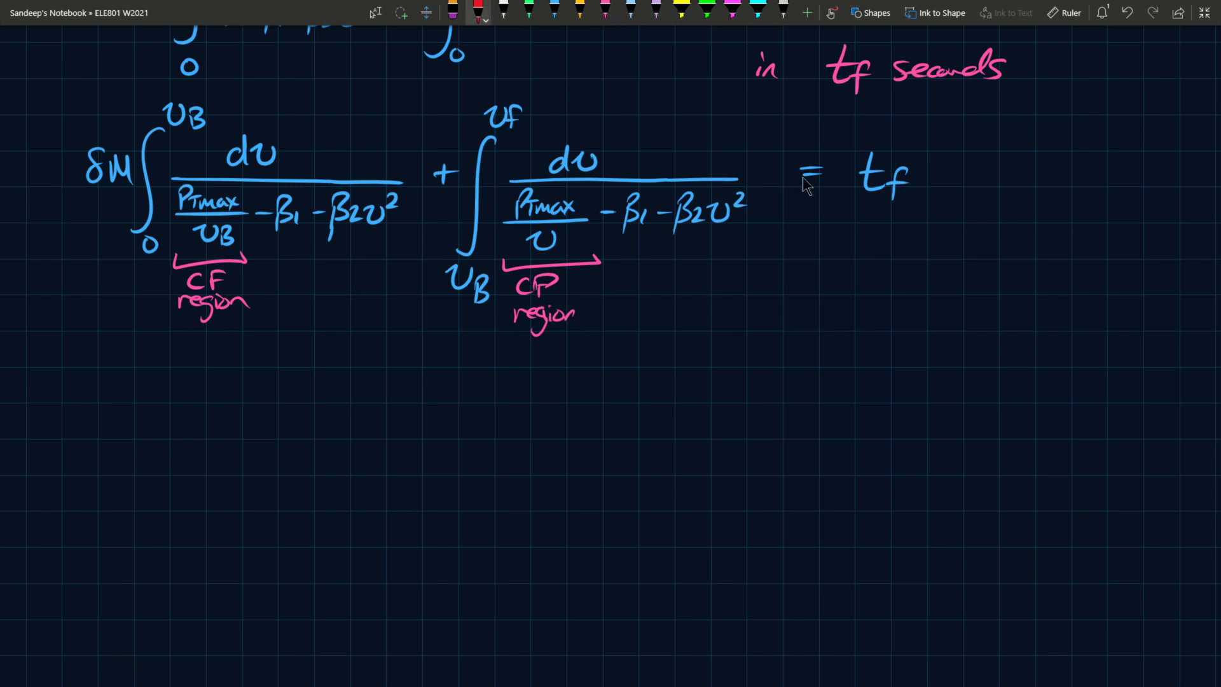
mouse_move(275, 237)
mouse_down()
mouse_move(288, 251)
mouse_move(390, 240)
mouse_up()
drag(626, 246, 744, 251)
drag(344, 266, 680, 261)
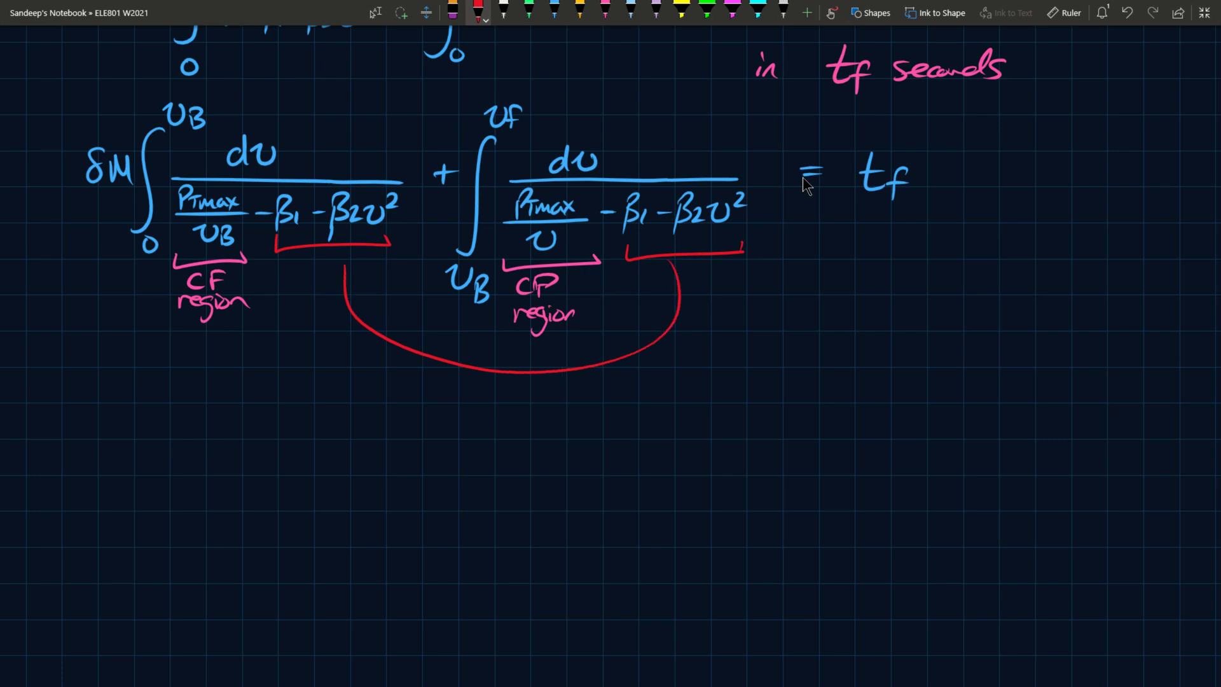
mouse_move(490, 373)
mouse_down()
mouse_move(506, 400)
mouse_move(574, 401)
mouse_move(594, 382)
mouse_move(694, 402)
mouse_up()
click(698, 399)
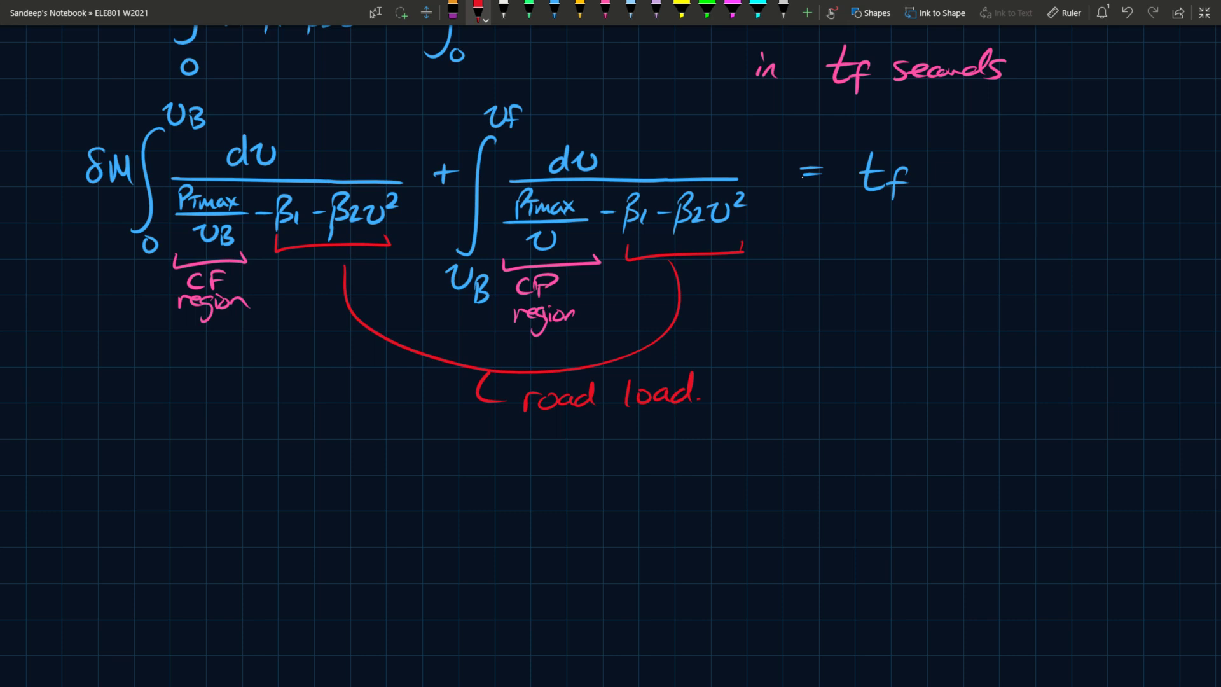
key(Escape)
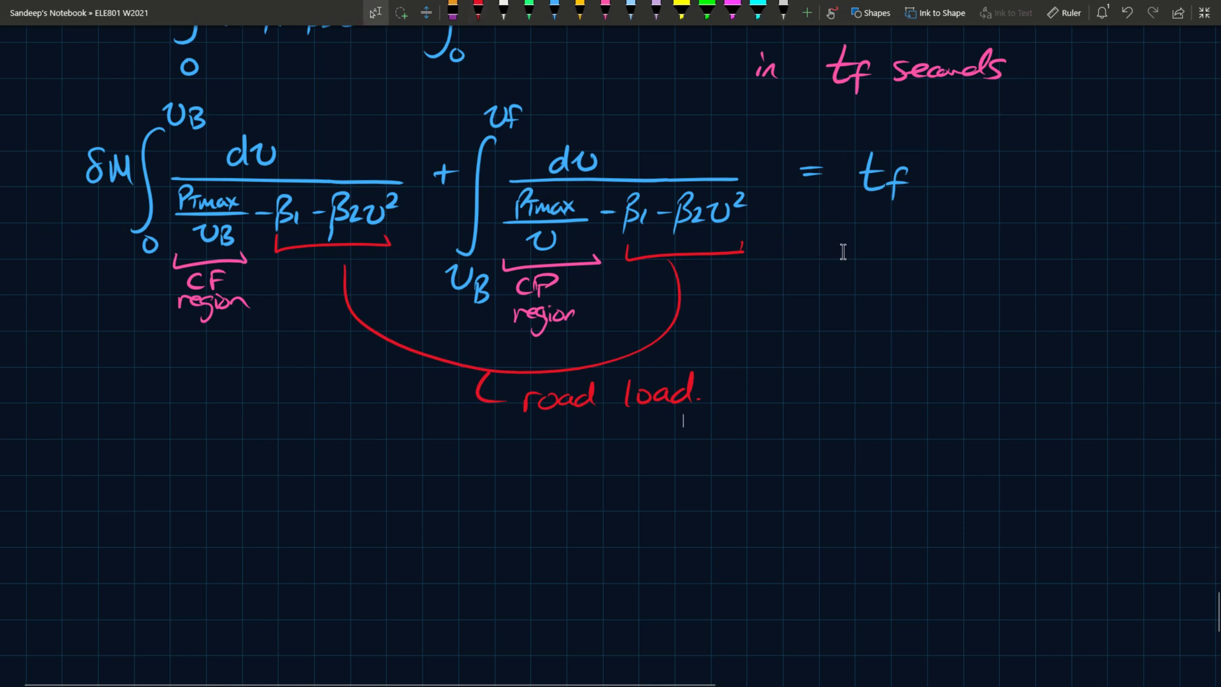
Step: Bring the empty area below the road-load note into view and switch to light-blue ink
scroll(858, 254, down, 3)
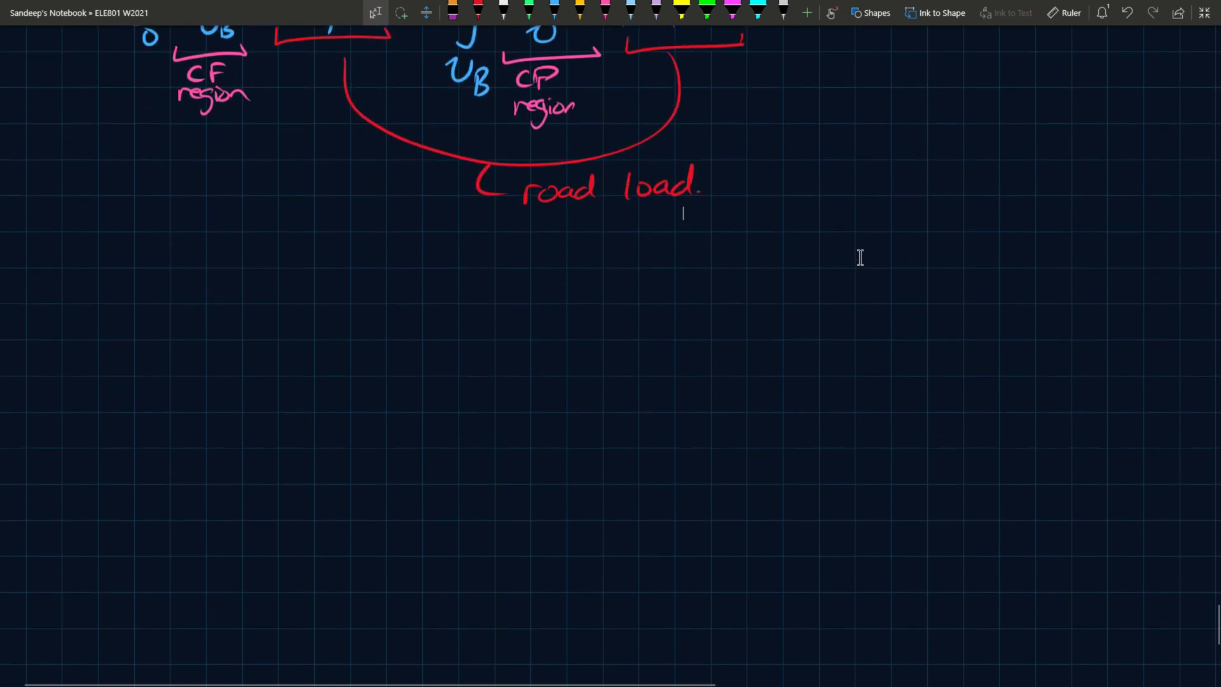
key(alt+d)
scroll(570, 327, up, 3)
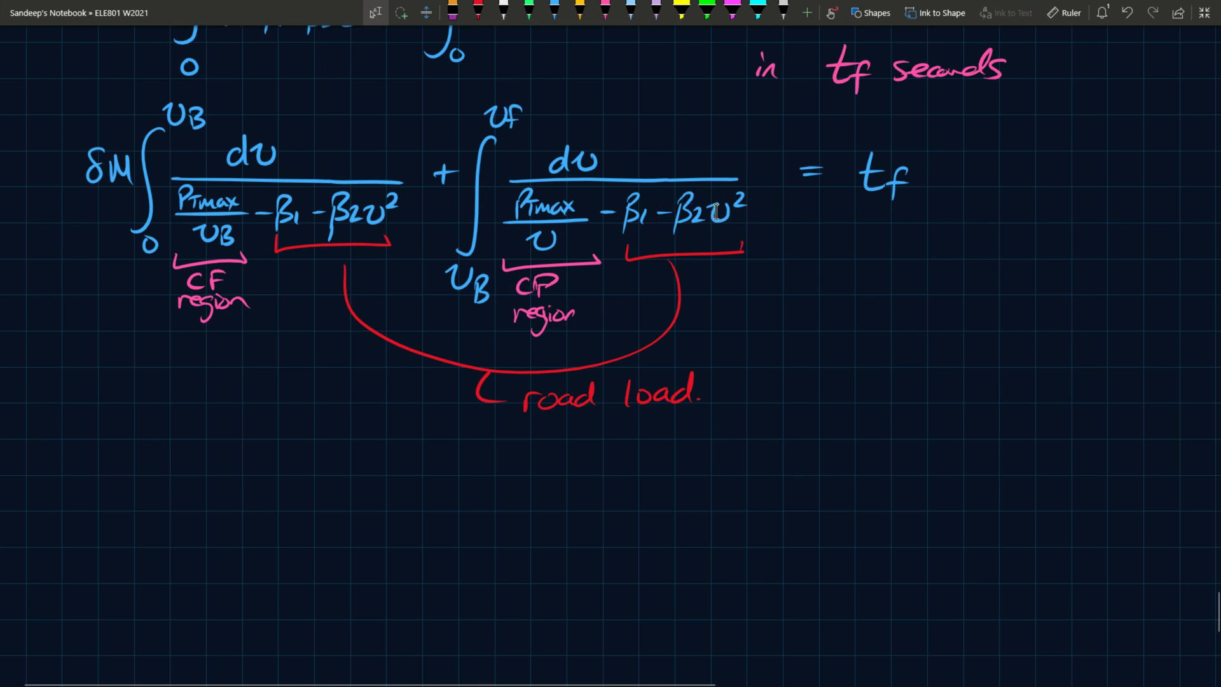
scroll(719, 215, down, 4)
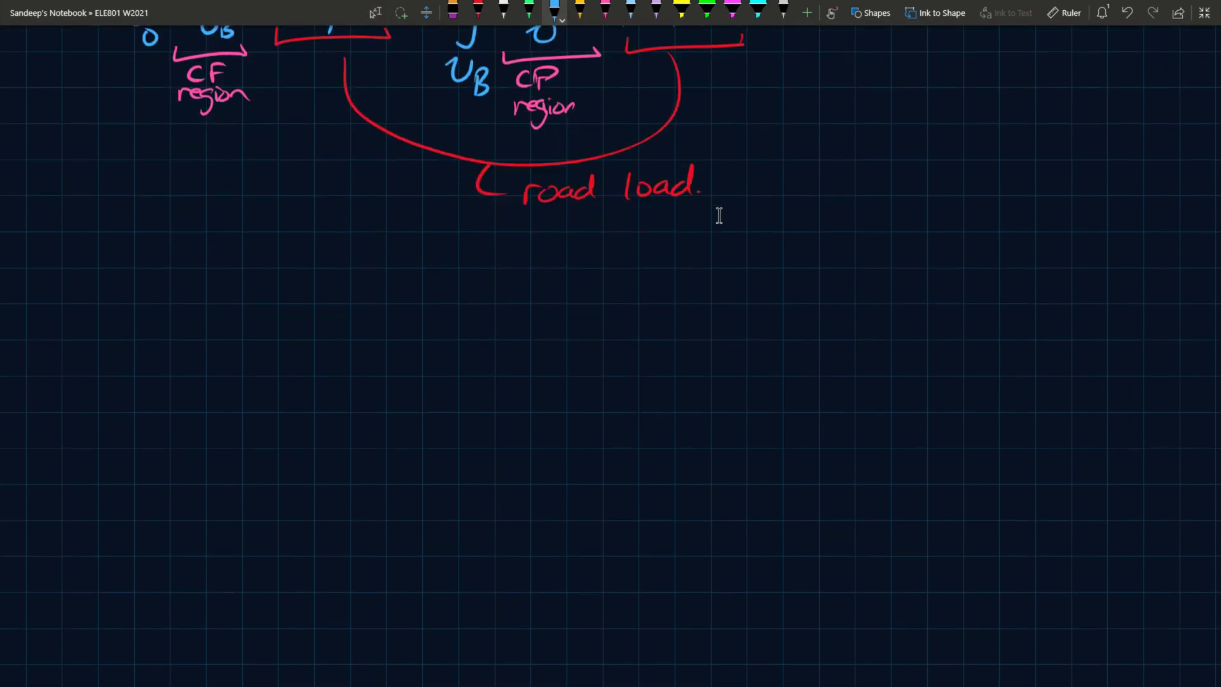
Step: Handwrite tf = δM∫₀^vB vB dv/PTmax in blue ink
mouse_move(73, 270)
mouse_down()
mouse_move(79, 306)
mouse_move(87, 286)
mouse_up()
drag(96, 313, 107, 280)
drag(83, 300, 136, 298)
mouse_move(174, 269)
mouse_down()
mouse_move(161, 272)
mouse_move(167, 283)
mouse_up()
mouse_move(176, 304)
mouse_down()
mouse_move(178, 280)
mouse_move(206, 304)
mouse_up()
mouse_move(235, 253)
mouse_down()
mouse_move(207, 346)
mouse_move(222, 358)
mouse_move(254, 237)
mouse_up()
mouse_move(257, 246)
mouse_down()
mouse_move(258, 258)
mouse_move(318, 269)
mouse_move(323, 290)
mouse_move(357, 289)
mouse_up()
mouse_move(360, 267)
mouse_down()
mouse_move(363, 289)
mouse_move(387, 274)
mouse_up()
drag(279, 296, 416, 295)
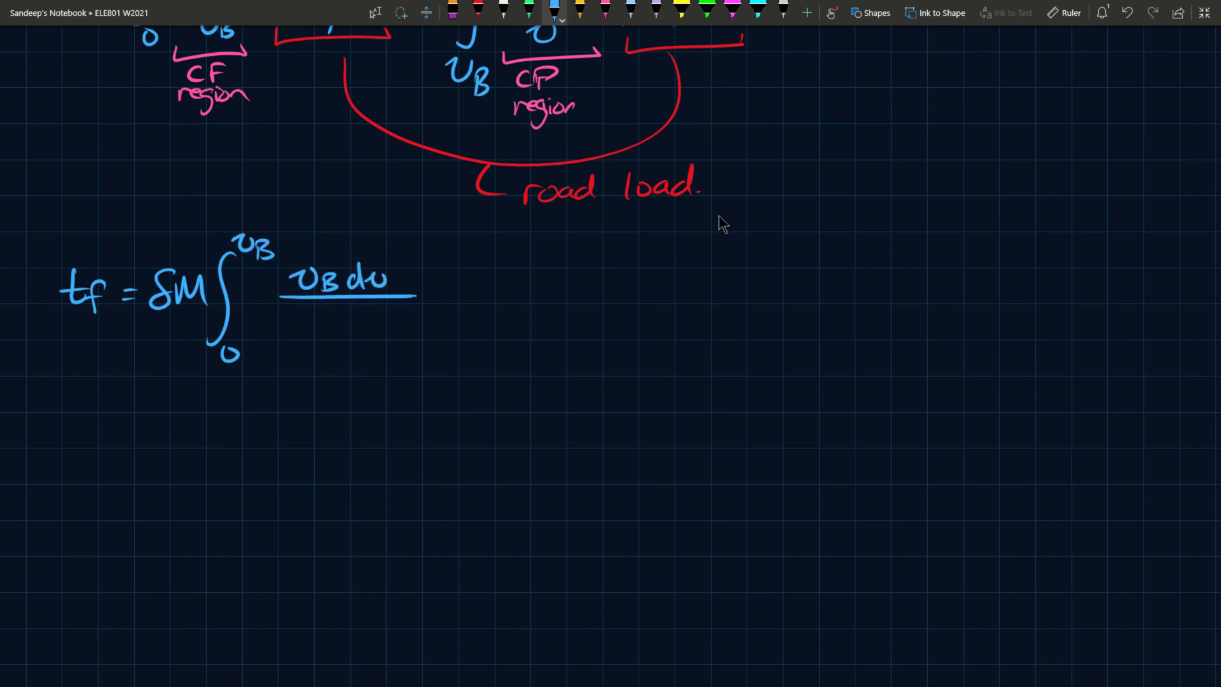
mouse_move(302, 307)
mouse_down()
mouse_move(312, 335)
mouse_move(381, 336)
mouse_up()
drag(379, 323, 366, 337)
Step: Add + ∫_vB^vf v dv/PTmax, erasing the wrong lower limit and rewriting it as vB
mouse_move(462, 281)
mouse_down()
mouse_move(463, 301)
mouse_move(478, 290)
mouse_up()
mouse_move(515, 254)
mouse_down()
mouse_move(474, 353)
mouse_move(483, 369)
mouse_up()
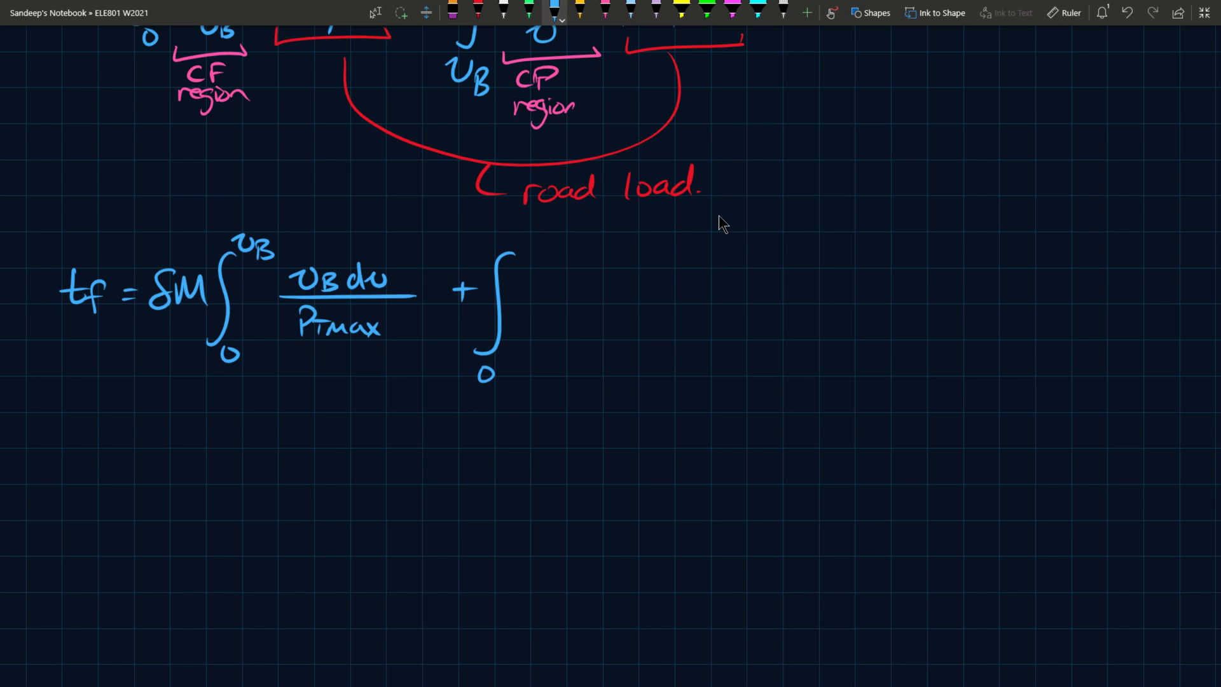
click(485, 374)
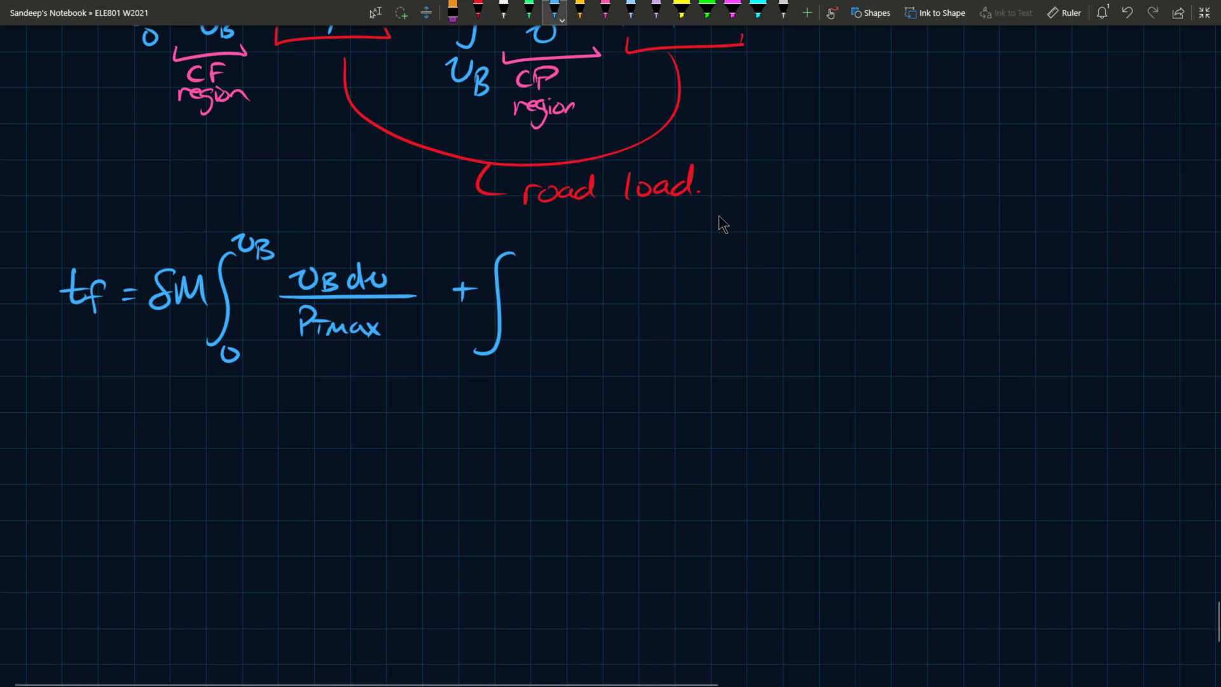
mouse_move(463, 372)
mouse_down()
mouse_move(487, 369)
mouse_move(493, 394)
mouse_up()
drag(507, 224, 529, 226)
mouse_move(534, 234)
mouse_down()
mouse_move(533, 246)
mouse_move(545, 226)
mouse_up()
mouse_move(533, 238)
mouse_down()
mouse_move(570, 273)
mouse_move(597, 267)
mouse_move(618, 284)
mouse_move(642, 267)
mouse_up()
drag(550, 293, 670, 293)
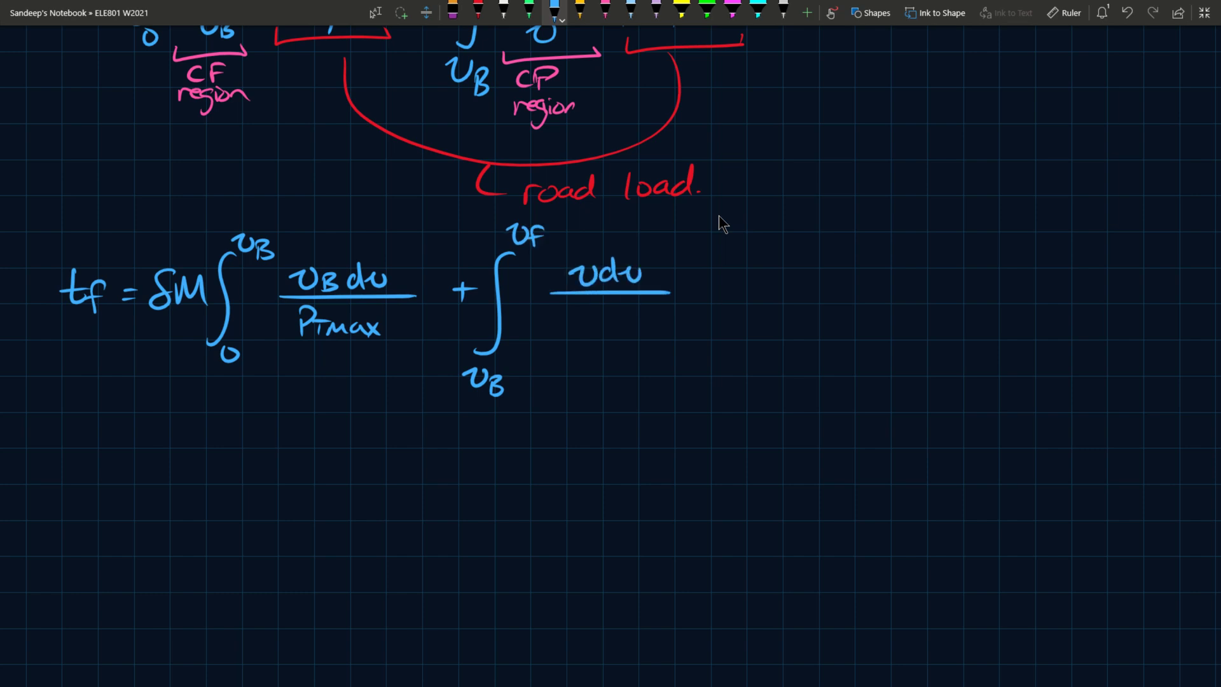
drag(565, 302, 581, 332)
mouse_move(587, 331)
mouse_down()
mouse_move(595, 318)
mouse_move(609, 331)
mouse_up()
drag(610, 324, 627, 330)
mouse_move(626, 319)
mouse_down()
mouse_move(645, 331)
mouse_move(628, 333)
mouse_up()
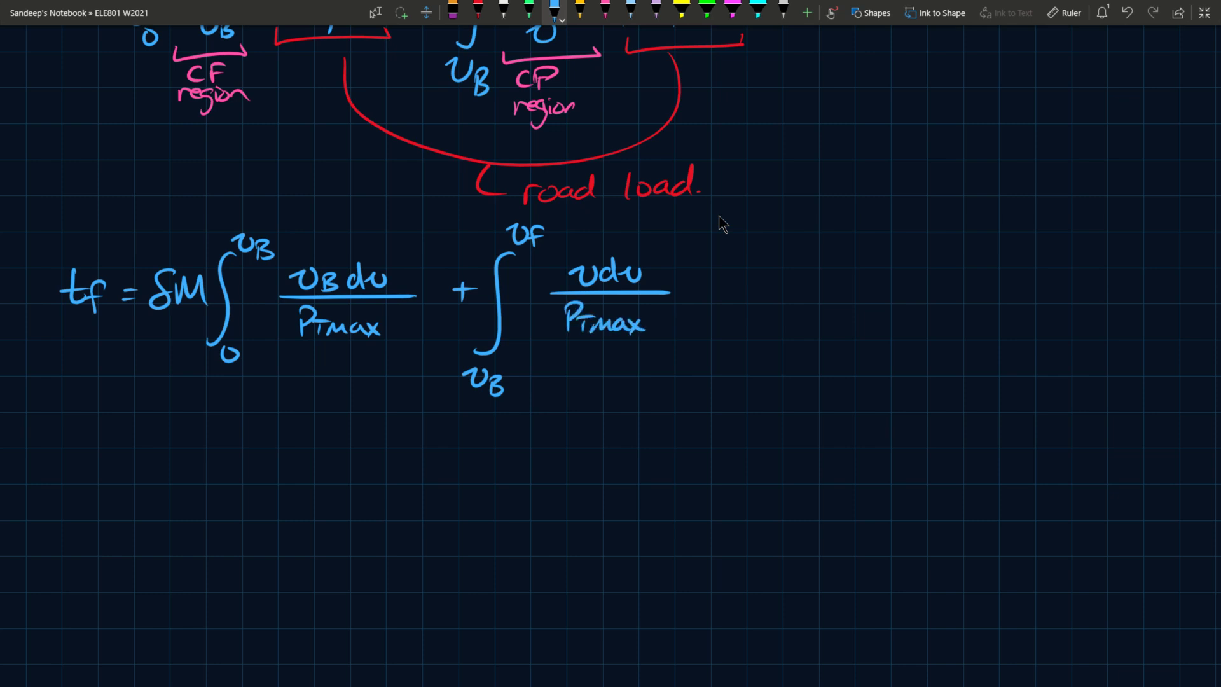
click(616, 357)
scroll(616, 357, down, 3)
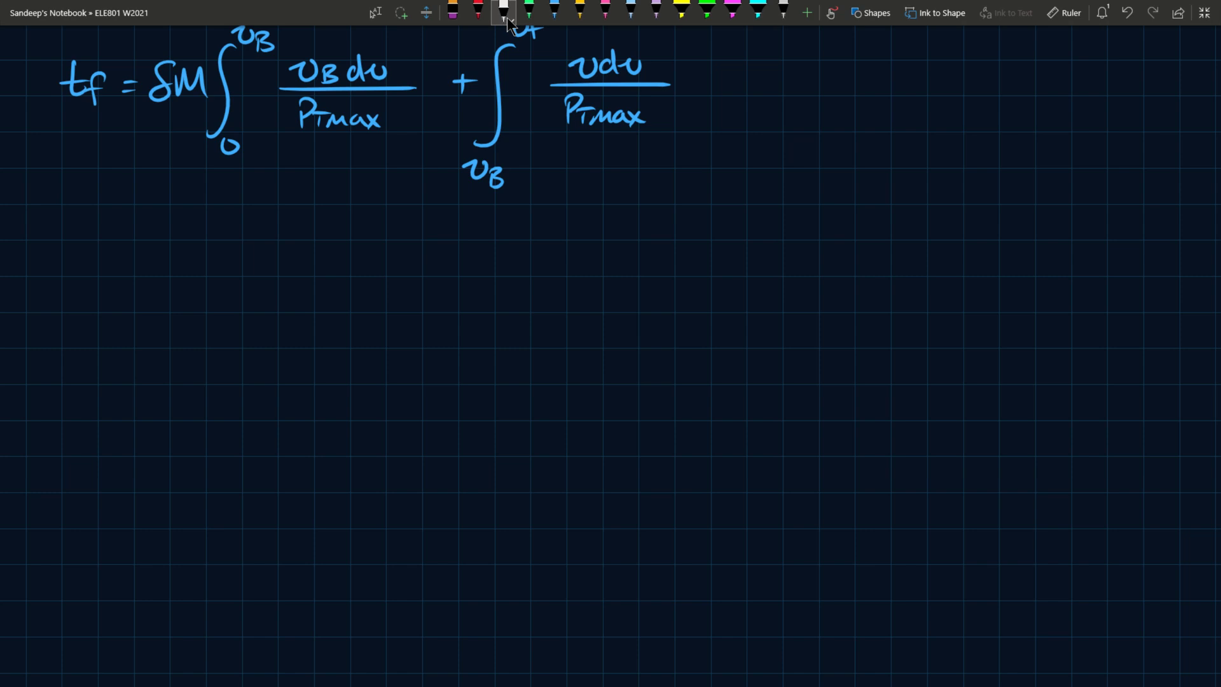
Step: Handwrite tf = δM/(2PTmax)(vf² + vB²) in white ink
mouse_move(64, 284)
mouse_down()
mouse_move(59, 304)
mouse_move(73, 312)
mouse_up()
mouse_move(51, 300)
mouse_down()
mouse_move(78, 299)
mouse_move(82, 321)
mouse_up()
drag(74, 309, 122, 298)
drag(105, 305, 122, 305)
mouse_move(183, 268)
mouse_down()
mouse_move(176, 281)
mouse_move(229, 305)
mouse_up()
mouse_move(154, 320)
mouse_down()
mouse_move(154, 343)
mouse_move(165, 315)
mouse_move(145, 343)
mouse_move(156, 331)
mouse_move(227, 343)
mouse_move(161, 305)
mouse_up()
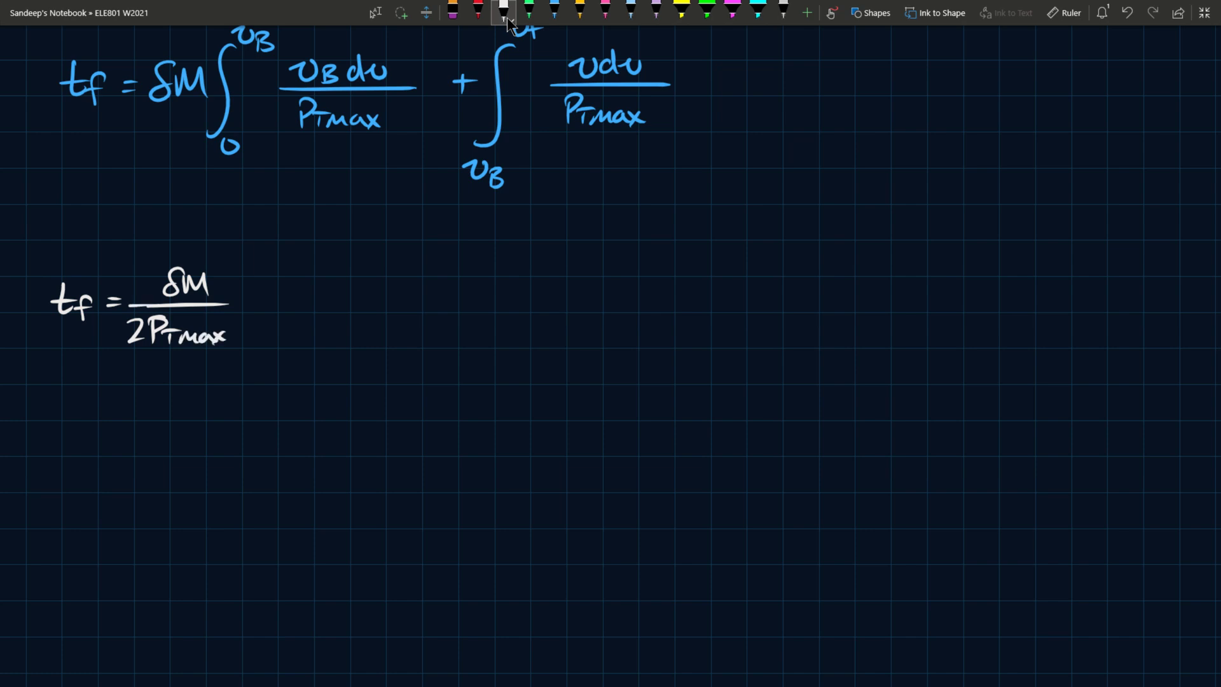
mouse_move(258, 273)
mouse_down()
mouse_move(254, 335)
mouse_move(294, 294)
mouse_move(301, 323)
mouse_move(311, 308)
mouse_up()
drag(305, 278, 318, 287)
mouse_move(330, 295)
mouse_down()
mouse_move(330, 312)
mouse_move(340, 304)
mouse_up()
mouse_move(344, 297)
mouse_down()
mouse_move(355, 311)
mouse_move(367, 297)
mouse_up()
mouse_move(371, 302)
mouse_down()
mouse_move(371, 322)
mouse_move(382, 291)
mouse_move(395, 332)
mouse_up()
Step: Draw a ⟹ arrow and write the rearranged PTmax = δM/(2tf)(vf² + vB²)
drag(497, 302, 557, 297)
drag(498, 312, 564, 308)
drag(540, 284, 540, 316)
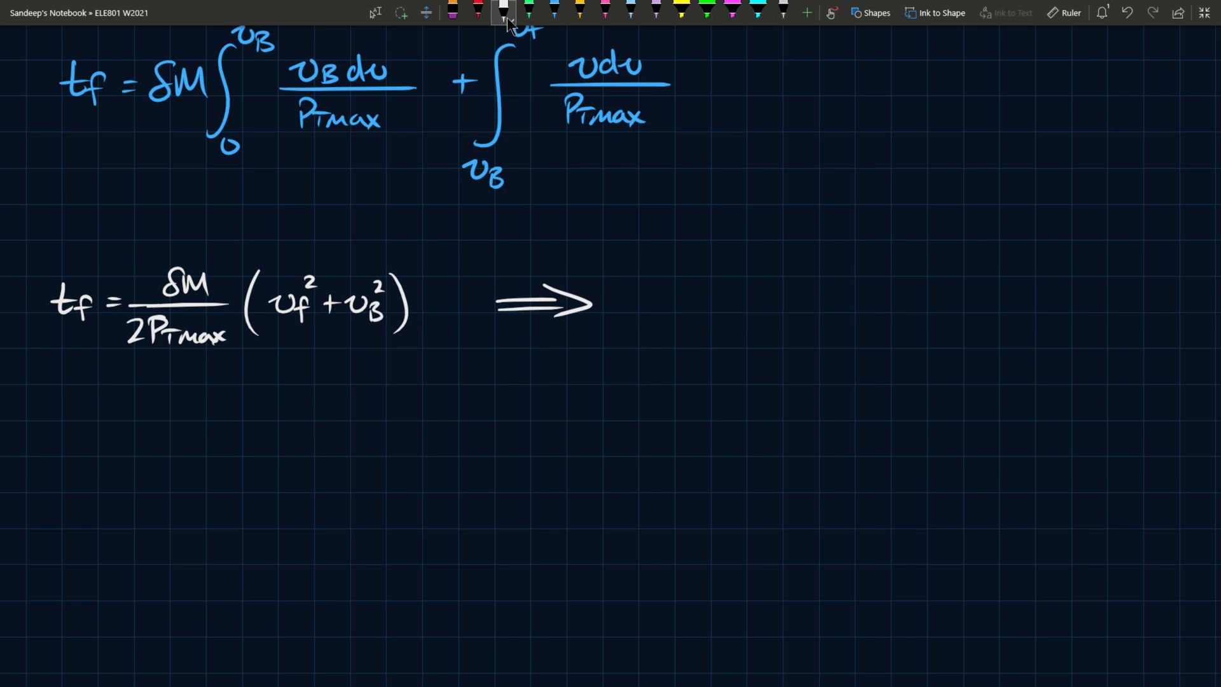
mouse_move(636, 293)
mouse_down()
mouse_move(637, 320)
mouse_move(640, 296)
mouse_move(647, 316)
mouse_up()
drag(659, 305, 681, 316)
drag(684, 307, 698, 316)
drag(693, 304, 706, 321)
mouse_move(706, 303)
mouse_down()
mouse_move(695, 321)
mouse_move(737, 307)
mouse_up()
mouse_move(783, 267)
mouse_down()
mouse_move(799, 296)
mouse_move(825, 298)
mouse_move(818, 306)
mouse_move(860, 307)
mouse_up()
drag(771, 323, 815, 350)
mouse_move(803, 333)
mouse_down()
mouse_move(818, 332)
mouse_move(822, 354)
mouse_move(835, 337)
mouse_up()
mouse_move(885, 276)
mouse_down()
mouse_move(884, 334)
mouse_move(919, 292)
mouse_move(926, 320)
mouse_move(948, 285)
mouse_move(969, 315)
mouse_up()
drag(958, 304, 1016, 296)
mouse_move(1023, 300)
mouse_down()
mouse_move(1021, 322)
mouse_move(1043, 294)
mouse_move(1041, 338)
mouse_up()
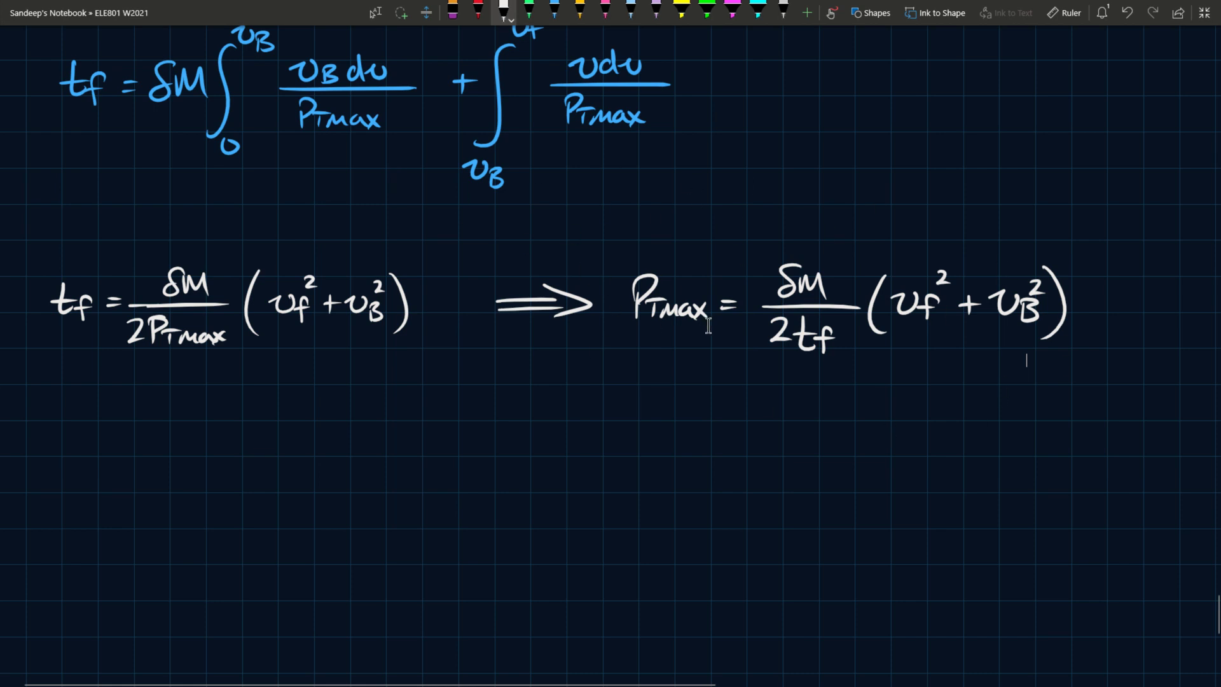
Step: Scroll down so the tf and PTmax equations sit at the top of the window
scroll(700, 191, down, 3)
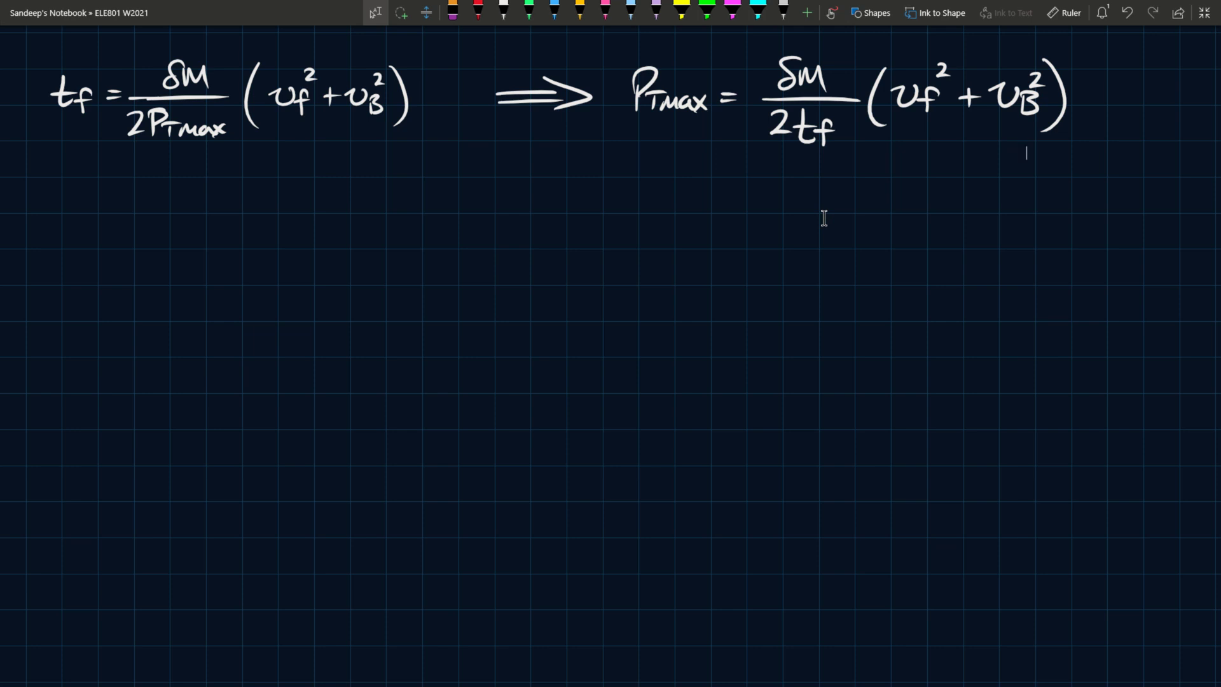
key(alt+d)
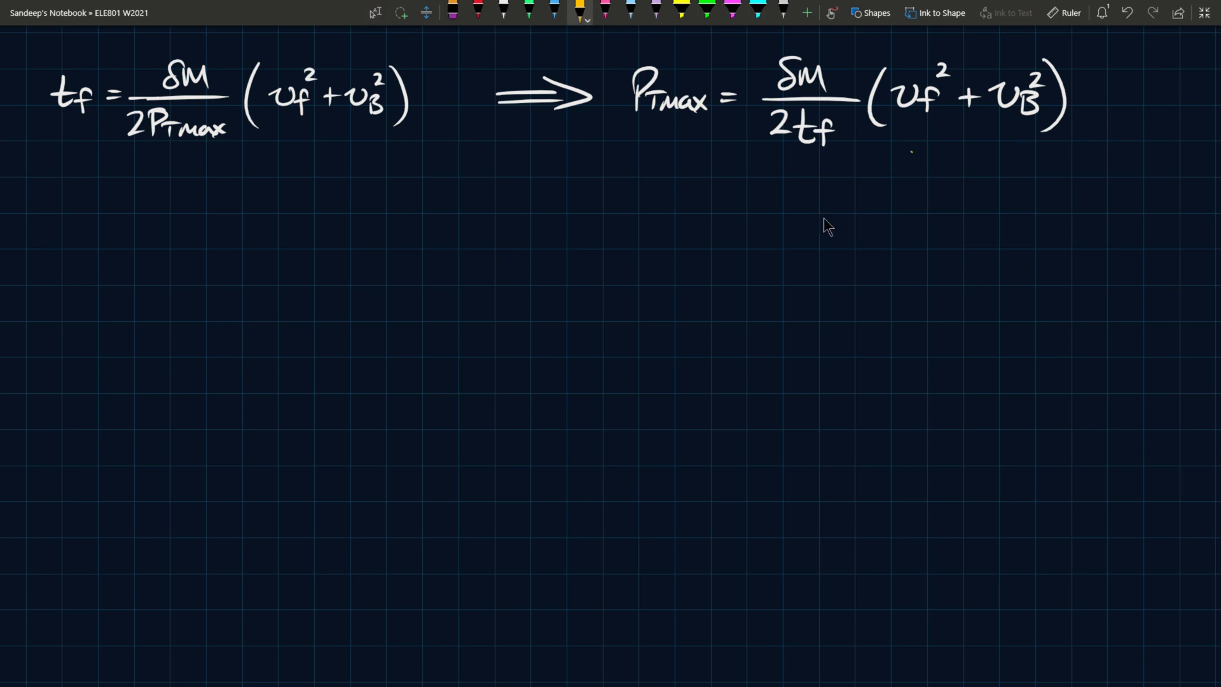
drag(906, 146, 909, 166)
drag(919, 148, 944, 165)
drag(952, 152, 952, 164)
drag(959, 155, 975, 157)
drag(986, 141, 977, 169)
drag(989, 145, 1003, 169)
drag(917, 118, 920, 135)
drag(805, 159, 802, 177)
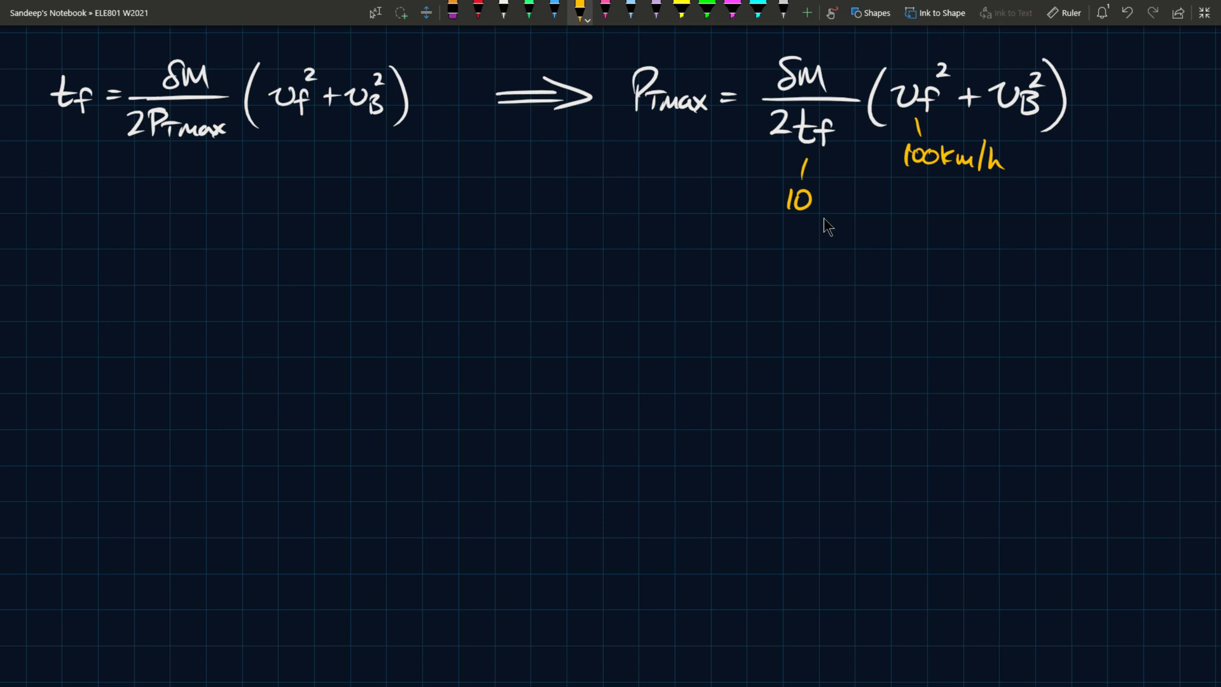
drag(630, 175, 629, 211)
mouse_move(634, 178)
mouse_down()
mouse_move(633, 210)
mouse_move(650, 189)
mouse_up()
drag(646, 191, 643, 213)
drag(652, 207, 673, 206)
drag(674, 201, 686, 208)
drag(691, 193, 705, 210)
mouse_move(703, 192)
mouse_down()
mouse_move(691, 211)
mouse_move(709, 215)
mouse_up()
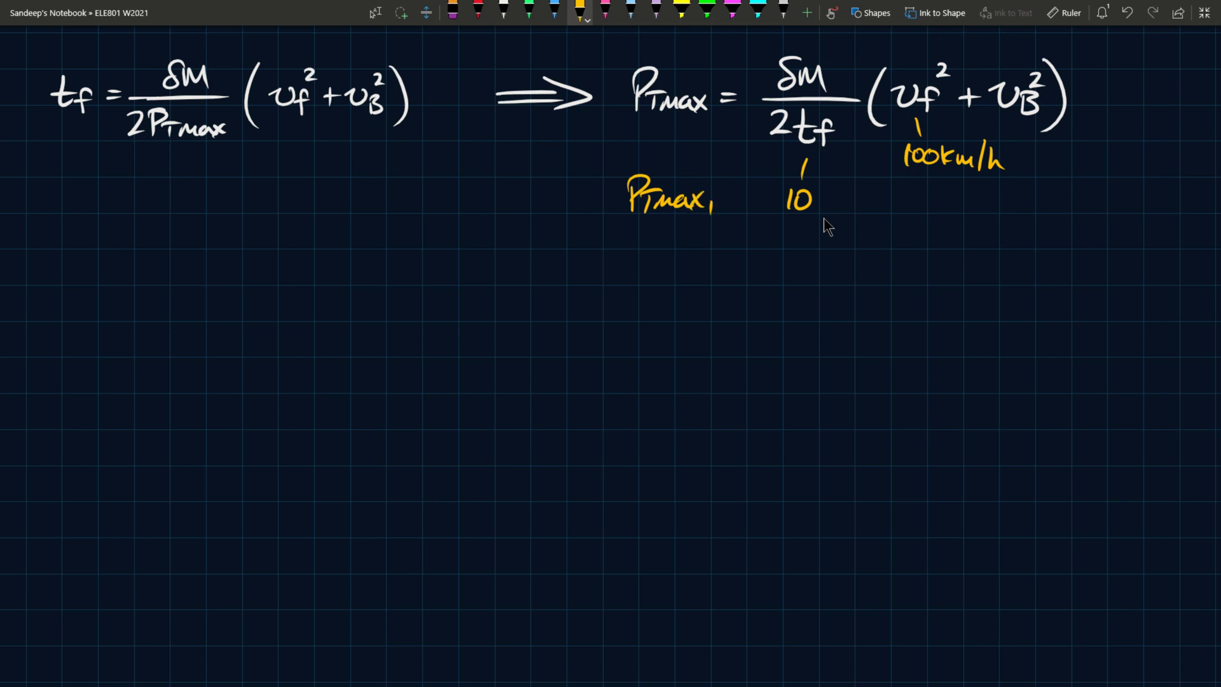
click(605, 10)
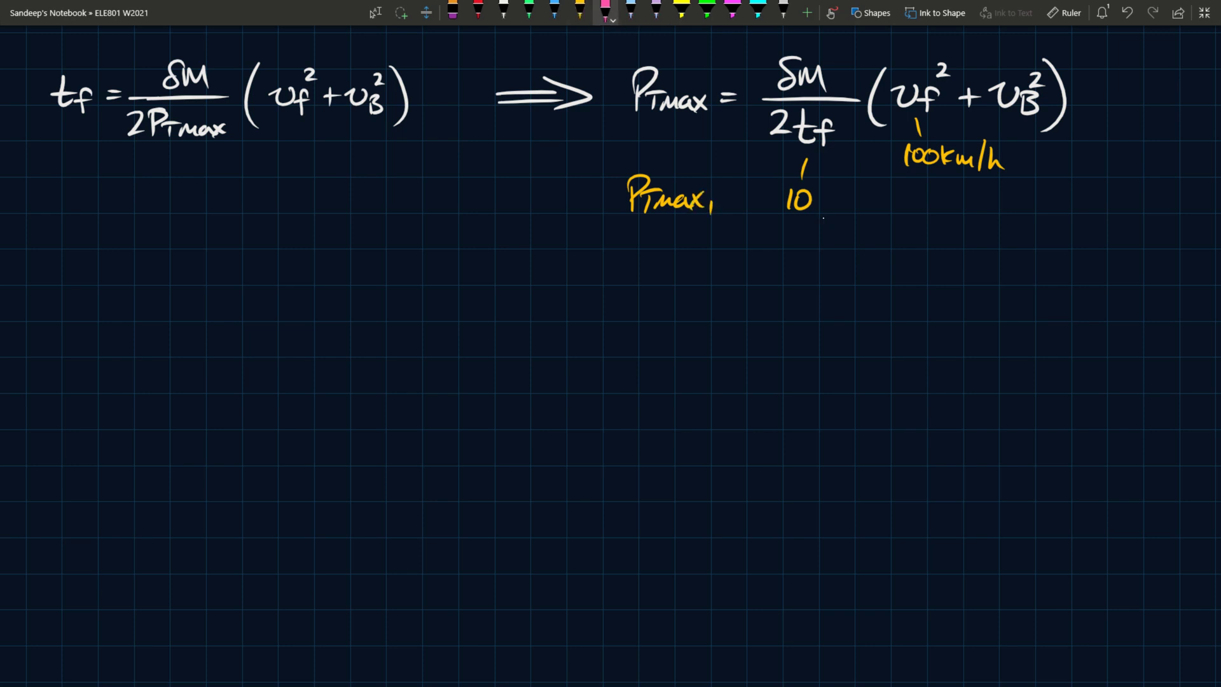
mouse_move(940, 184)
mouse_down()
mouse_move(918, 243)
mouse_move(932, 229)
mouse_up()
mouse_move(951, 226)
mouse_down()
mouse_move(946, 243)
mouse_move(950, 227)
mouse_up()
drag(961, 223, 960, 242)
mouse_move(972, 224)
mouse_down()
mouse_move(970, 243)
mouse_move(996, 245)
mouse_up()
mouse_move(1016, 215)
mouse_down()
mouse_move(1012, 243)
mouse_move(1026, 243)
mouse_up()
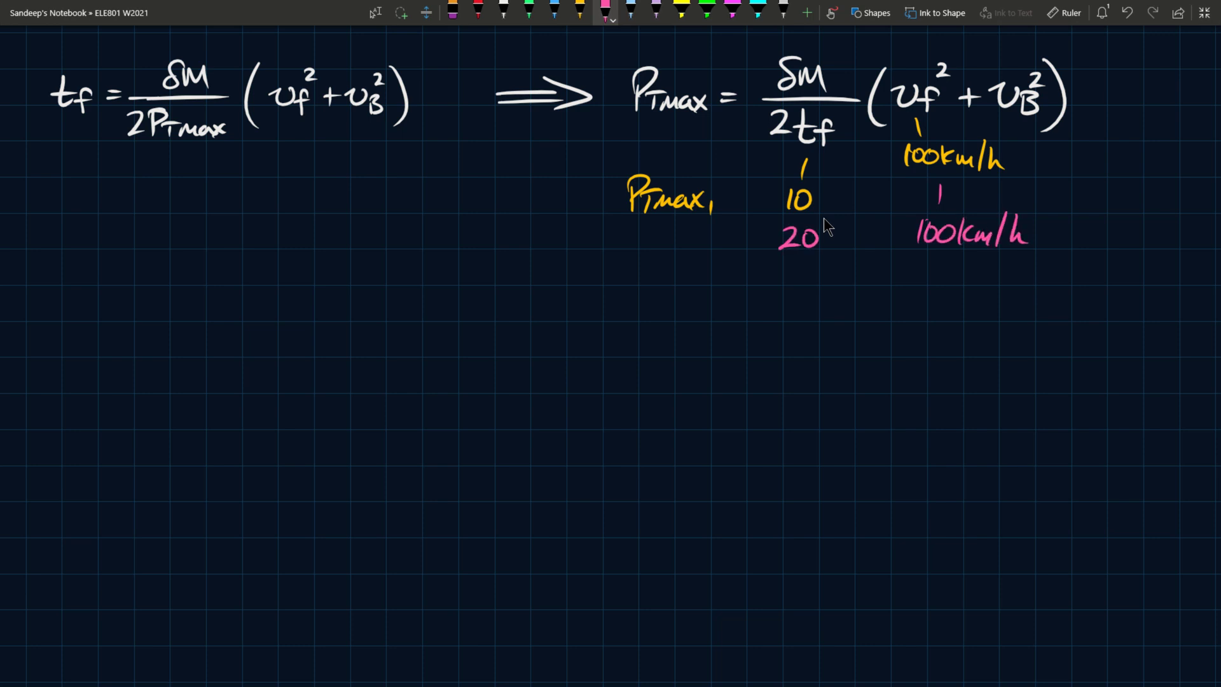
drag(626, 220, 624, 252)
drag(625, 222, 654, 233)
mouse_move(647, 234)
mouse_down()
mouse_move(646, 251)
mouse_move(666, 249)
mouse_up()
drag(678, 238, 695, 251)
mouse_move(694, 235)
mouse_down()
mouse_move(683, 252)
mouse_move(710, 253)
mouse_up()
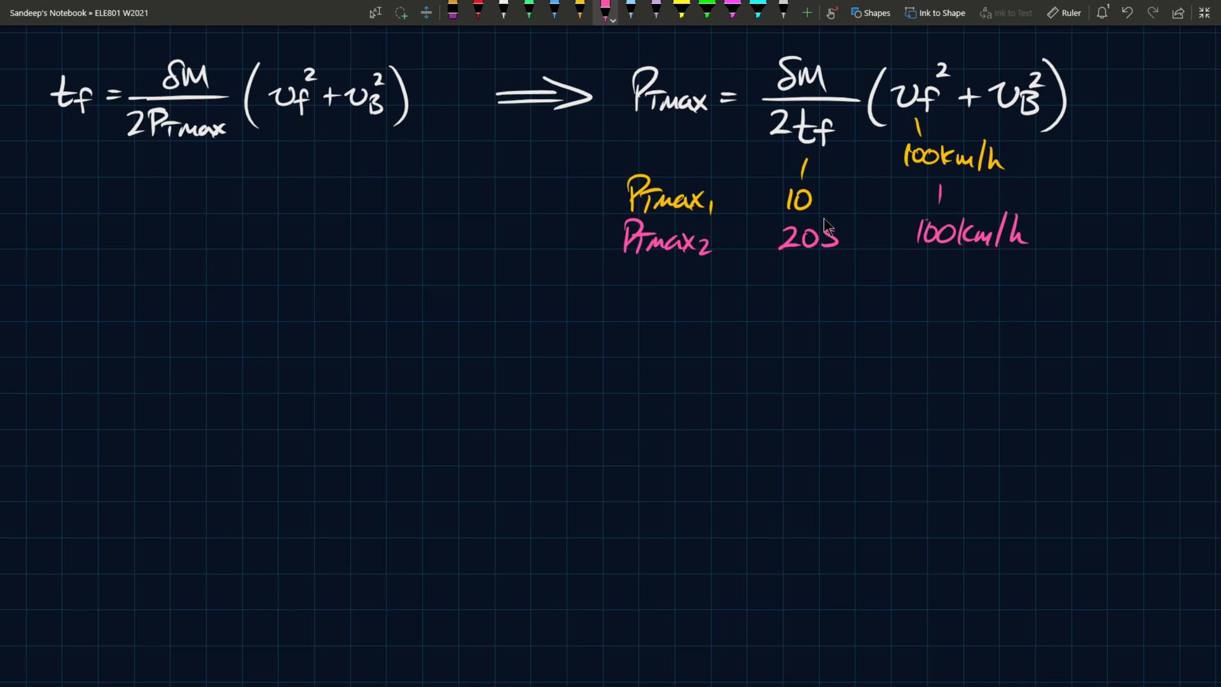
click(453, 9)
mouse_move(627, 235)
mouse_down()
mouse_move(1017, 232)
mouse_move(922, 232)
mouse_move(939, 194)
mouse_move(636, 191)
mouse_move(979, 156)
mouse_move(917, 127)
mouse_up()
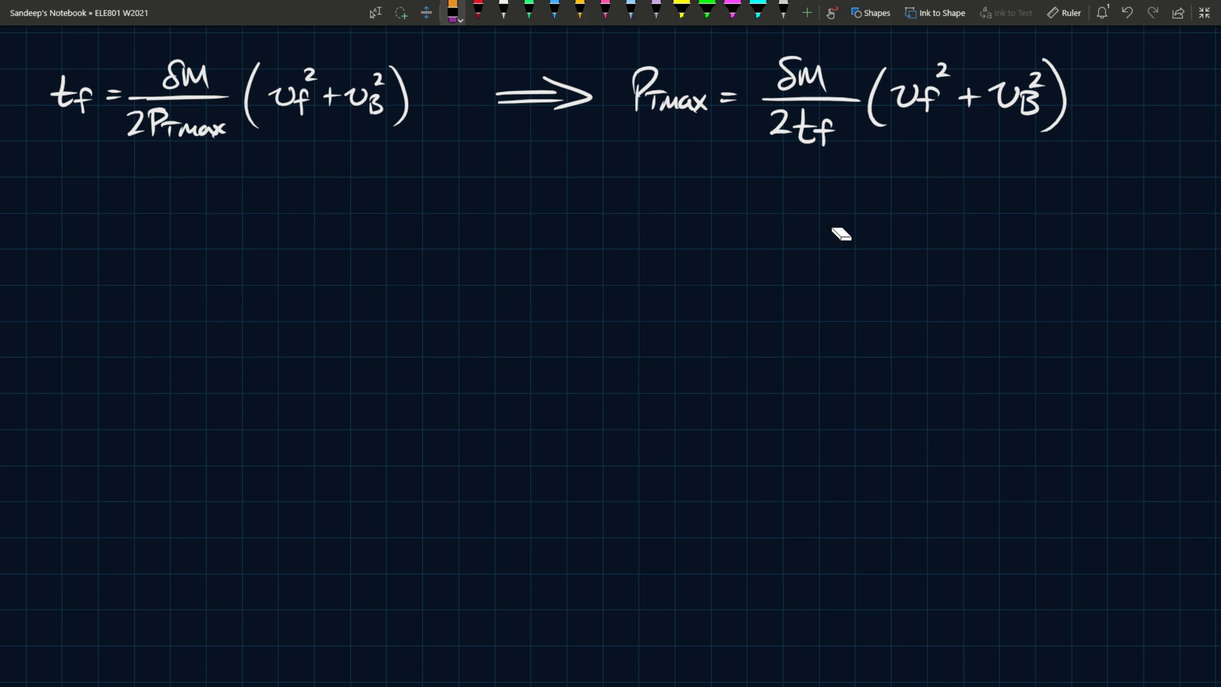
Step: In orange ink, double-underline vf and bracket it with the note 'typically 100km/h (27.8 m/s)'
click(580, 10)
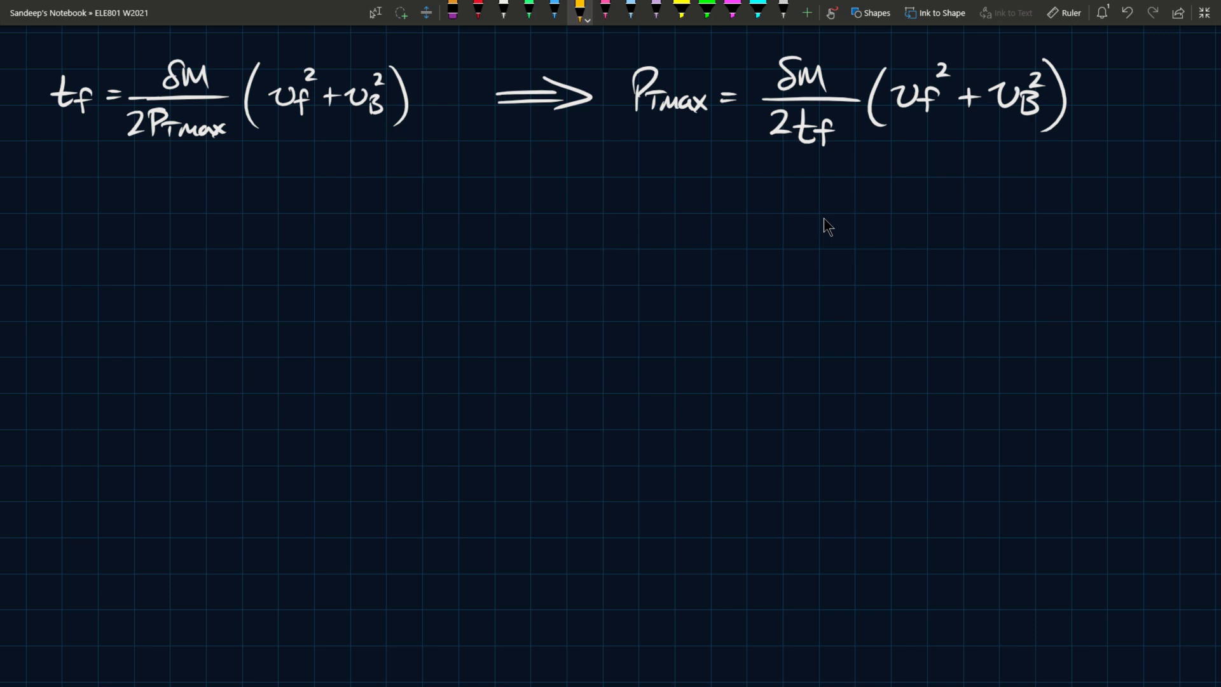
drag(897, 125, 937, 124)
mouse_move(905, 131)
mouse_down()
mouse_move(933, 130)
mouse_move(947, 167)
mouse_move(978, 180)
mouse_up()
mouse_move(964, 166)
mouse_down()
mouse_move(987, 163)
mouse_move(996, 188)
mouse_move(1072, 150)
mouse_move(1091, 190)
mouse_up()
drag(960, 197, 954, 220)
drag(969, 204, 1025, 219)
mouse_move(1042, 196)
mouse_down()
mouse_move(1030, 223)
mouse_move(1055, 224)
mouse_up()
drag(967, 225, 961, 268)
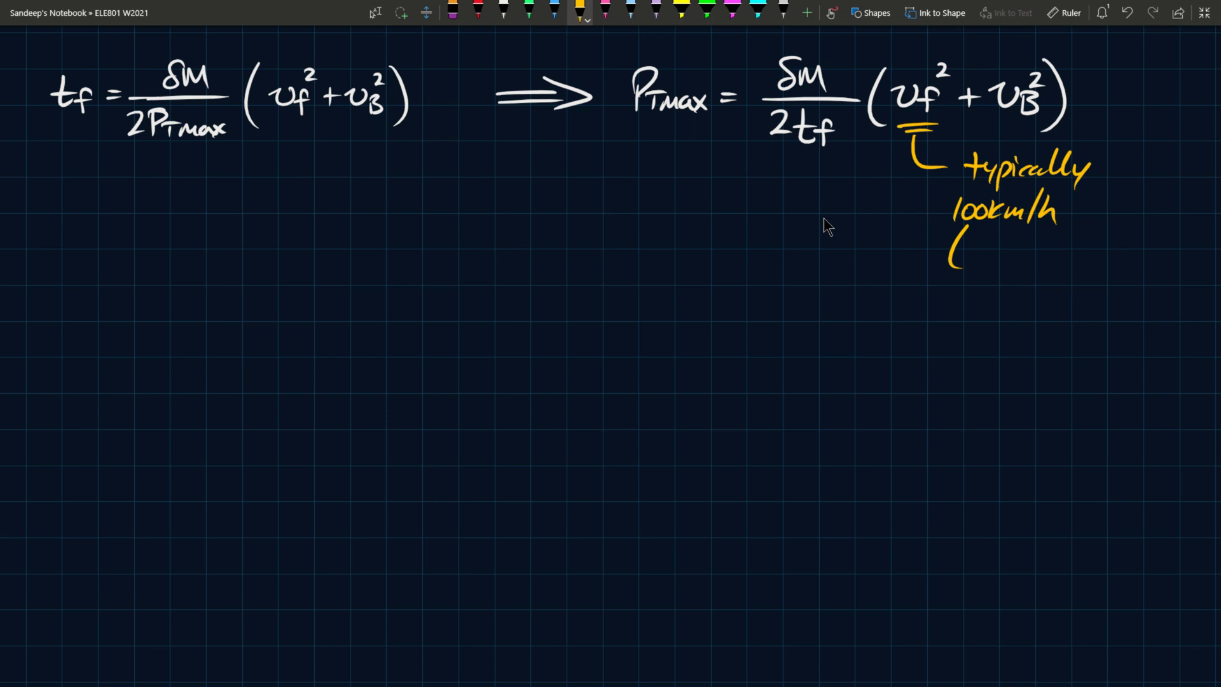
mouse_move(971, 242)
mouse_down()
mouse_move(997, 259)
mouse_move(1025, 255)
mouse_move(1036, 237)
mouse_up()
drag(1047, 249, 1070, 257)
mouse_move(1090, 230)
mouse_down()
mouse_move(1072, 266)
mouse_move(1094, 279)
mouse_up()
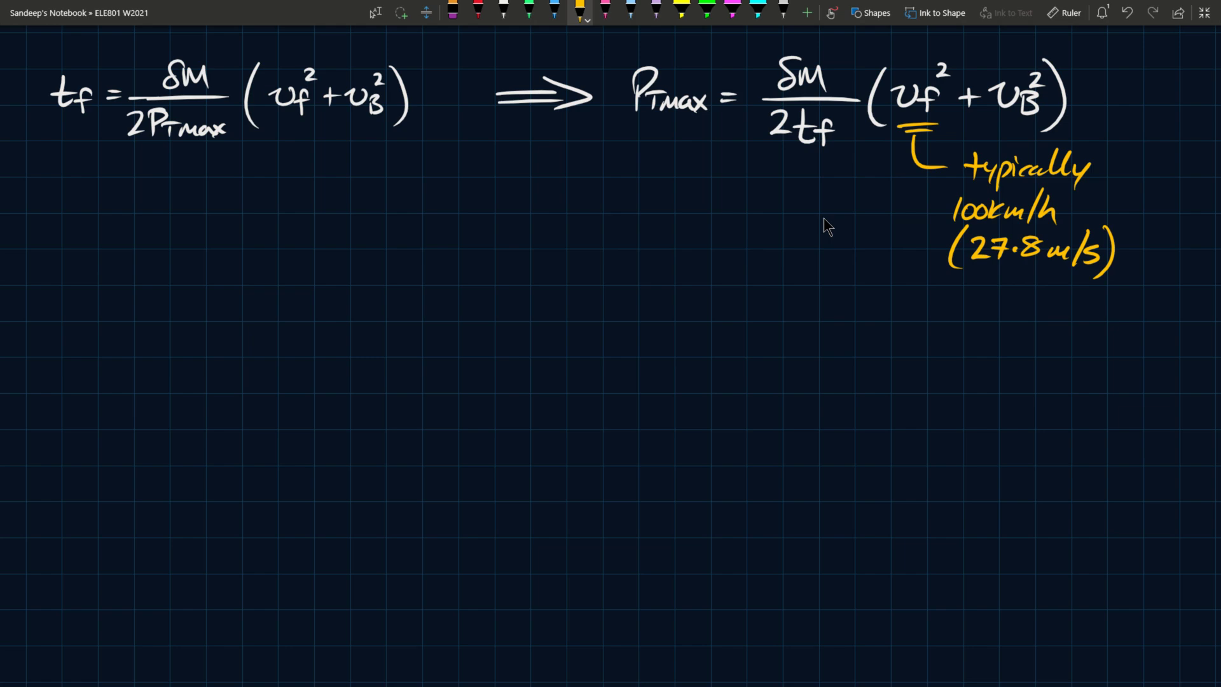
Step: Scroll so the annotated tf and PTmax equations sit at the top with blank grid below
scroll(664, 203, up, 5)
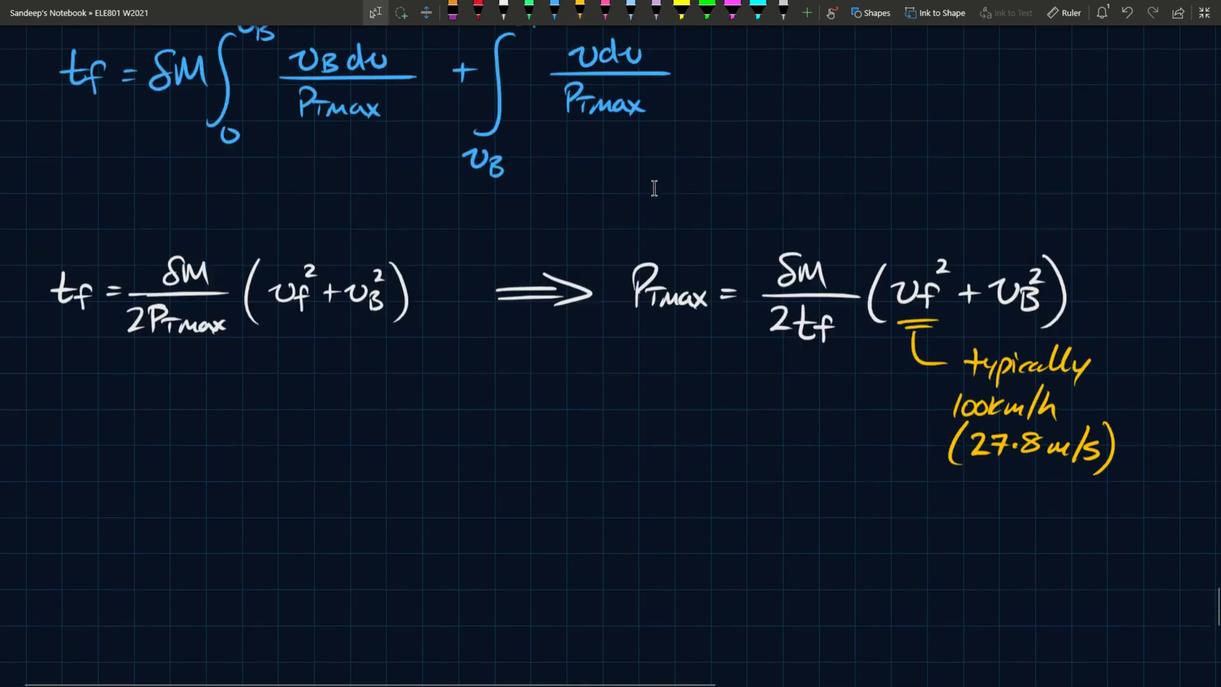
scroll(406, 148, up, 3)
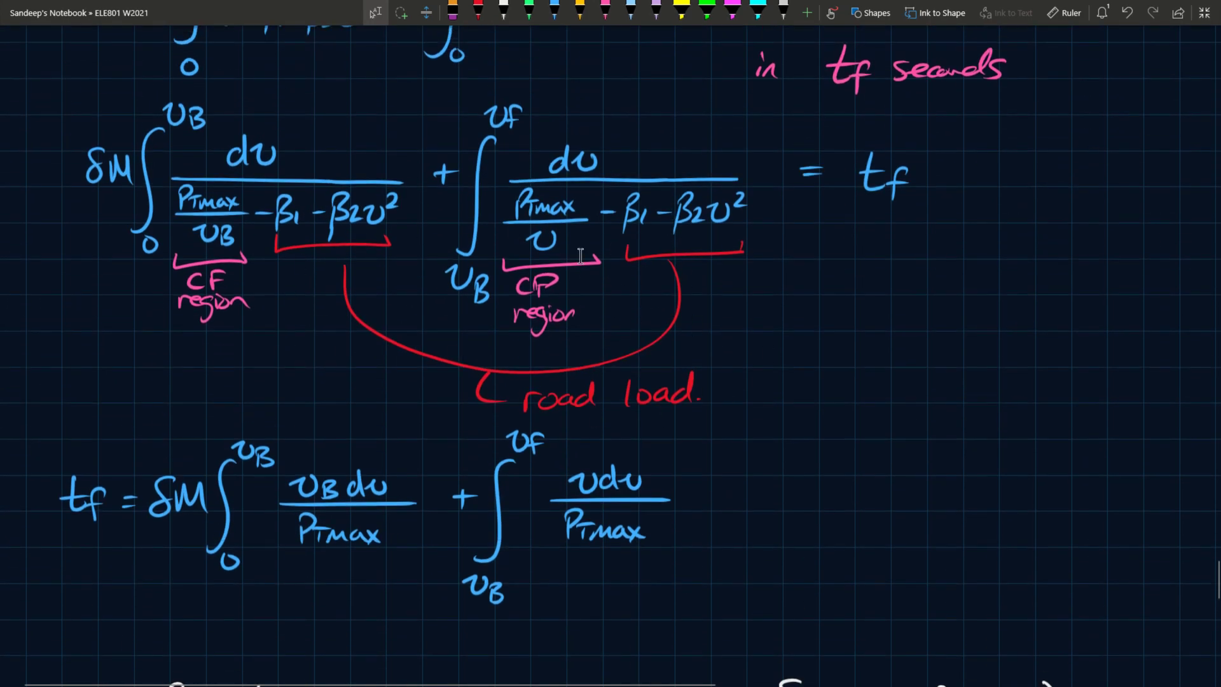
scroll(689, 382, down, 3)
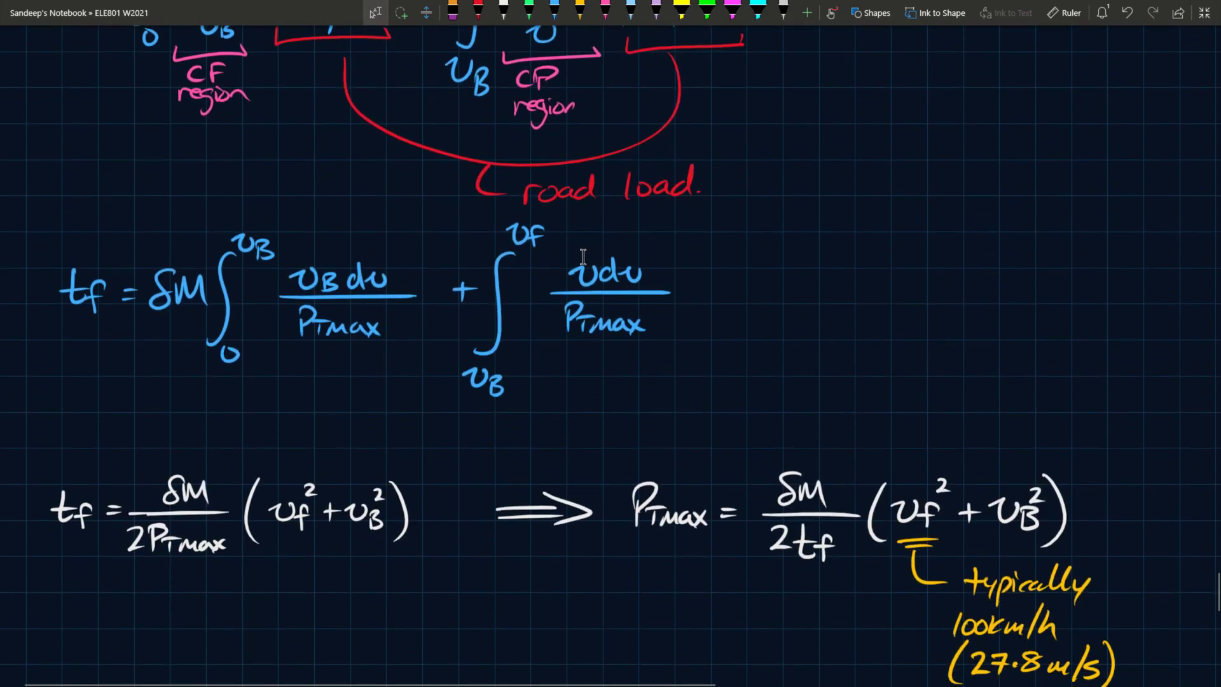
scroll(572, 369, up, 3)
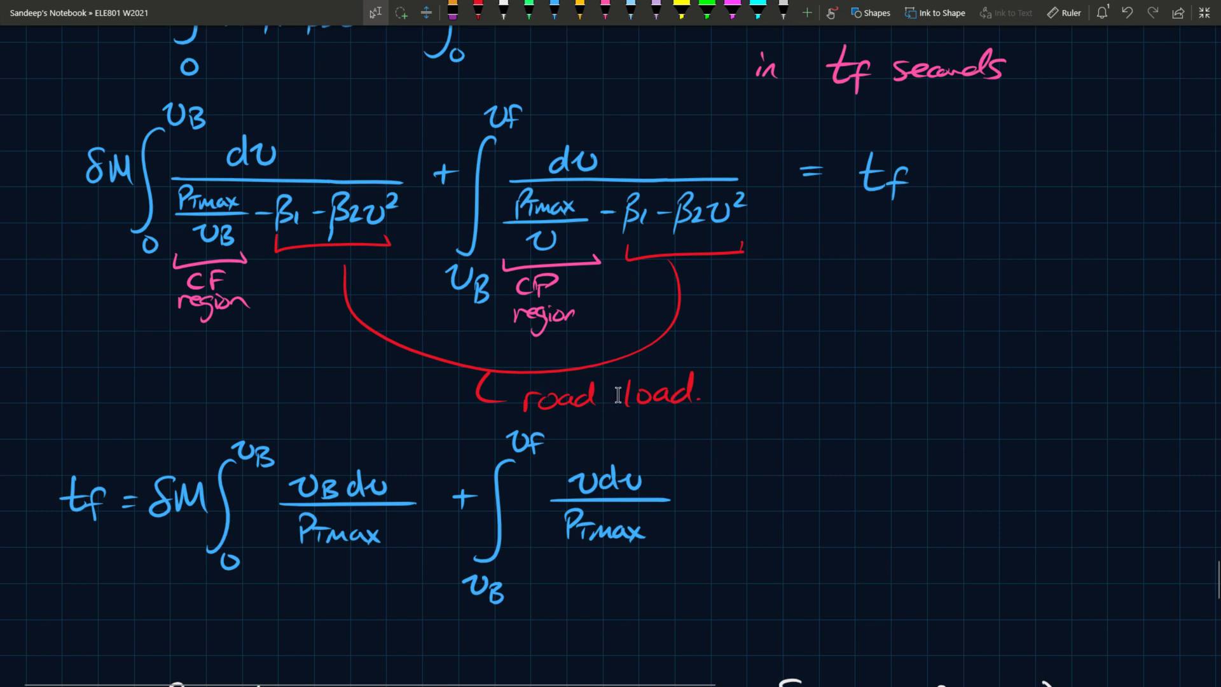
scroll(618, 394, down, 3)
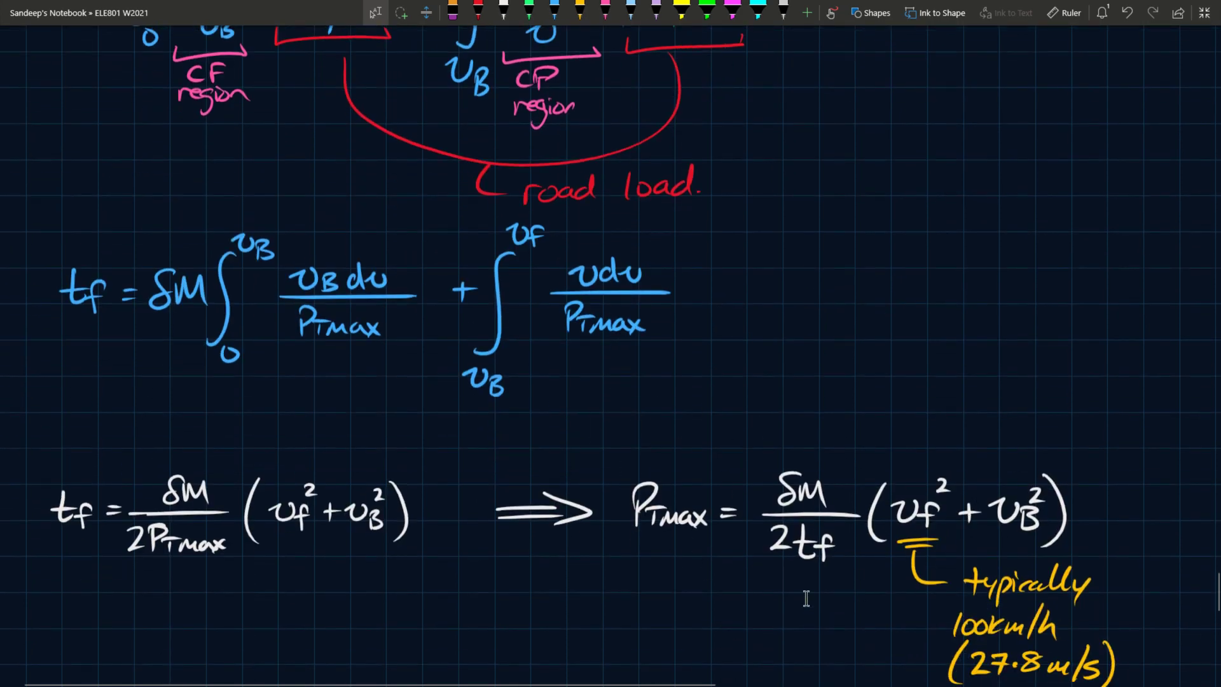
scroll(795, 492, up, 3)
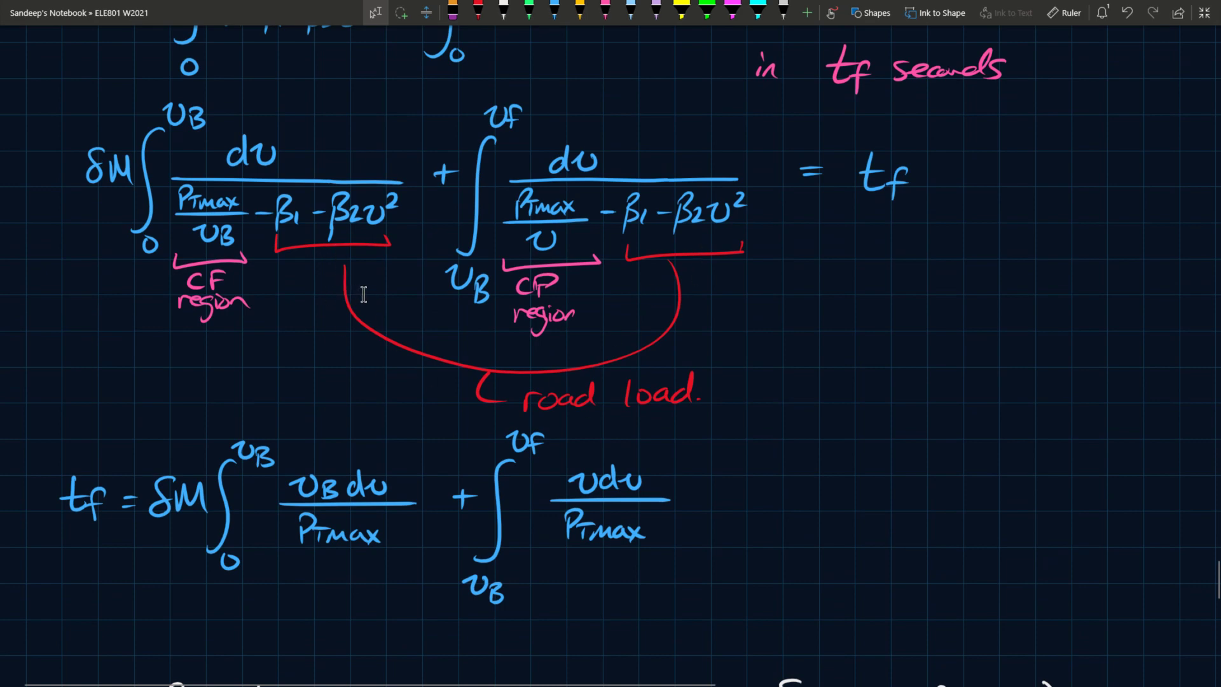
scroll(385, 294, down, 3)
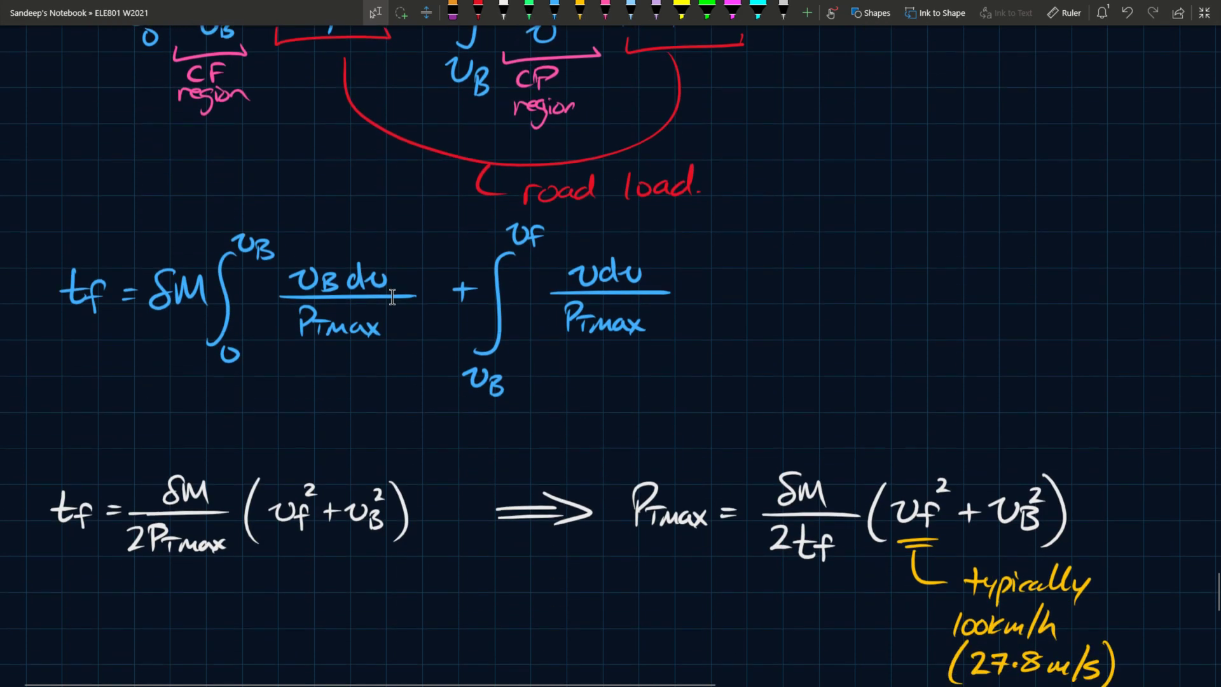
scroll(393, 298, down, 3)
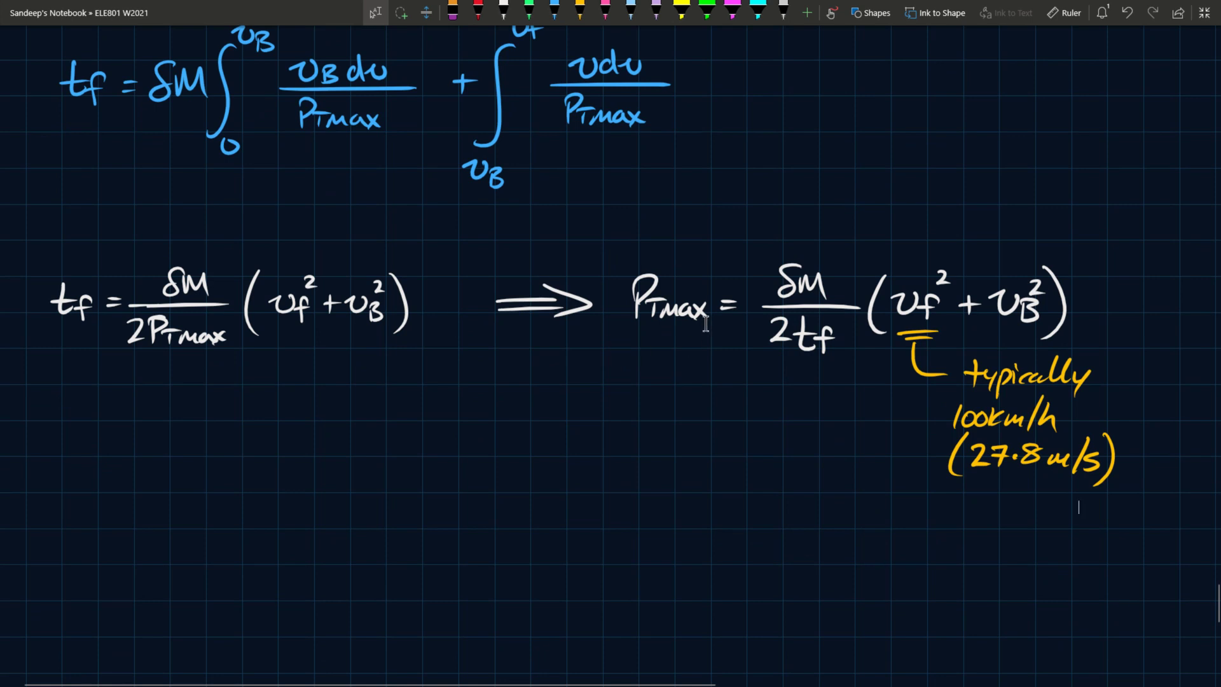
scroll(703, 343, down, 3)
Step: In white ink, write PTmax = δM/(2tf)(vf² + vB²) on a new line
click(503, 14)
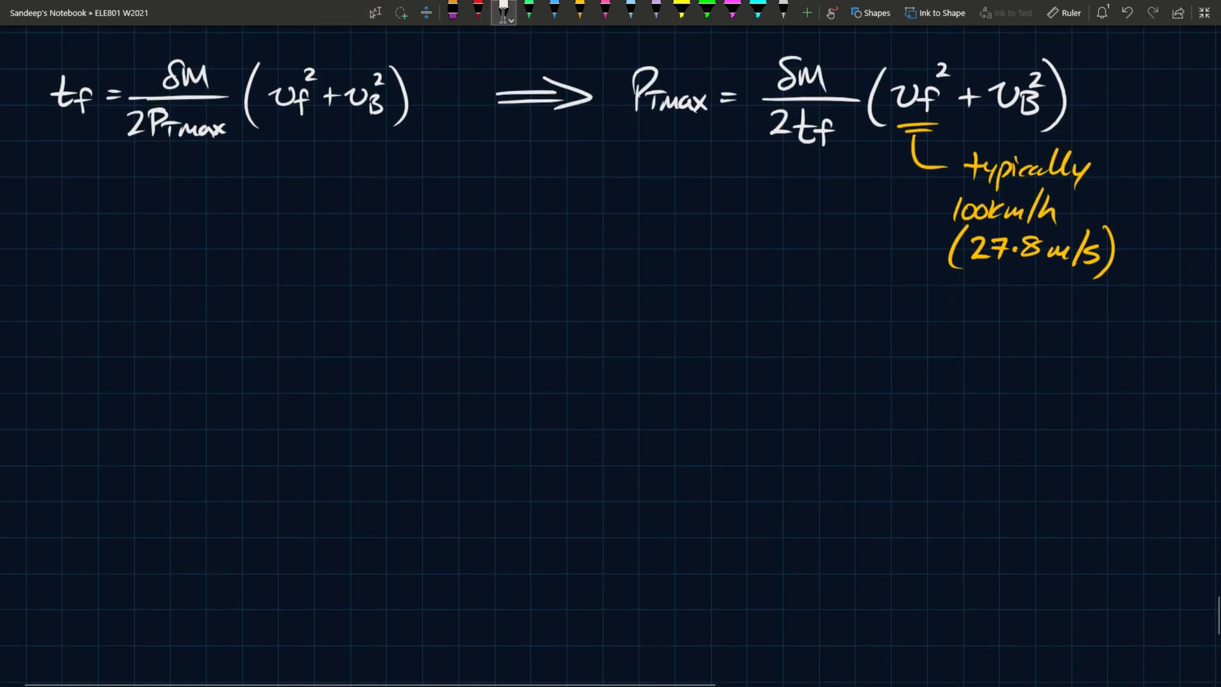
drag(61, 284, 62, 323)
mouse_move(61, 285)
mouse_down()
mouse_move(61, 323)
mouse_move(64, 311)
mouse_move(143, 322)
mouse_up()
mouse_move(143, 307)
mouse_down()
mouse_move(129, 322)
mouse_move(171, 314)
mouse_up()
drag(239, 274, 224, 299)
mouse_move(245, 285)
mouse_down()
mouse_move(248, 302)
mouse_move(278, 304)
mouse_up()
mouse_move(200, 313)
mouse_down()
mouse_move(300, 314)
mouse_move(233, 351)
mouse_move(251, 351)
mouse_move(253, 335)
mouse_up()
mouse_move(254, 337)
mouse_down()
mouse_move(255, 361)
mouse_move(269, 331)
mouse_up()
drag(248, 344, 271, 343)
mouse_move(328, 278)
mouse_down()
mouse_move(308, 321)
mouse_move(328, 340)
mouse_up()
drag(339, 306, 369, 303)
mouse_move(388, 307)
mouse_down()
mouse_move(377, 332)
mouse_move(387, 317)
mouse_up()
mouse_move(381, 288)
mouse_down()
mouse_move(412, 326)
mouse_move(426, 311)
mouse_up()
drag(429, 310, 462, 303)
mouse_move(462, 319)
mouse_down()
mouse_move(464, 335)
mouse_move(480, 336)
mouse_up()
mouse_move(472, 291)
mouse_down()
mouse_move(486, 304)
mouse_move(490, 352)
mouse_up()
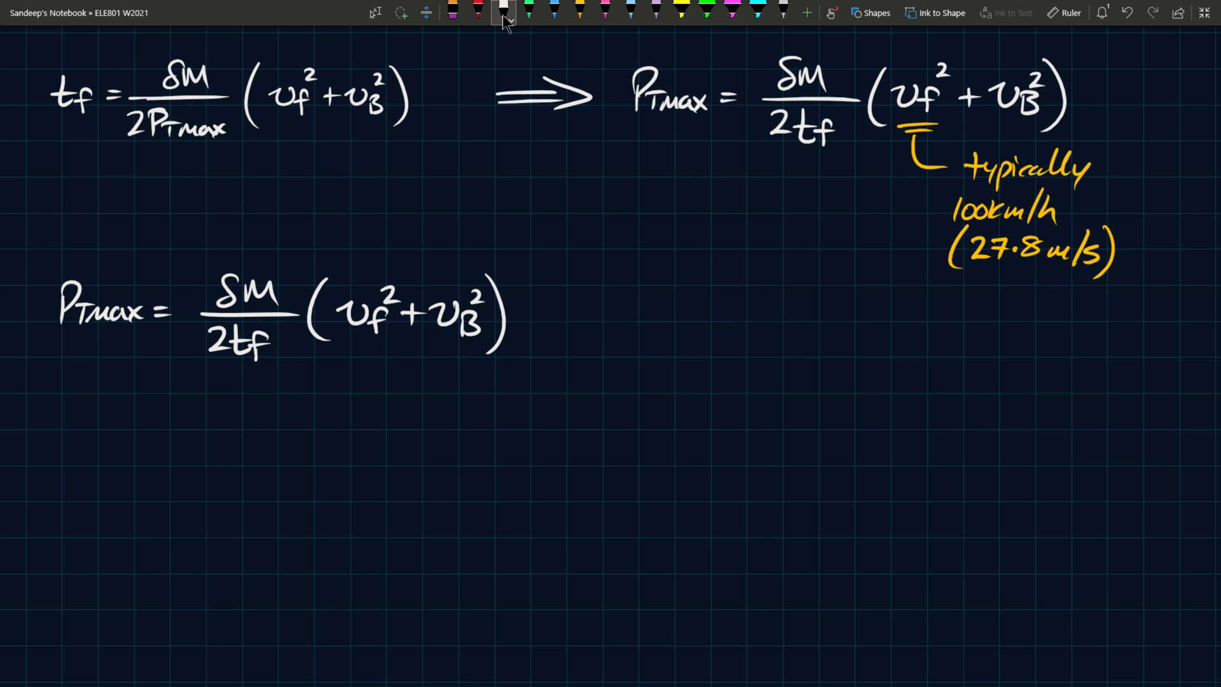
Step: Append the road-load terms + Mg(C0 + C1vf²)vf + ½ρAfCd vf³
mouse_move(527, 309)
mouse_down()
mouse_move(585, 321)
mouse_move(600, 308)
mouse_move(590, 343)
mouse_up()
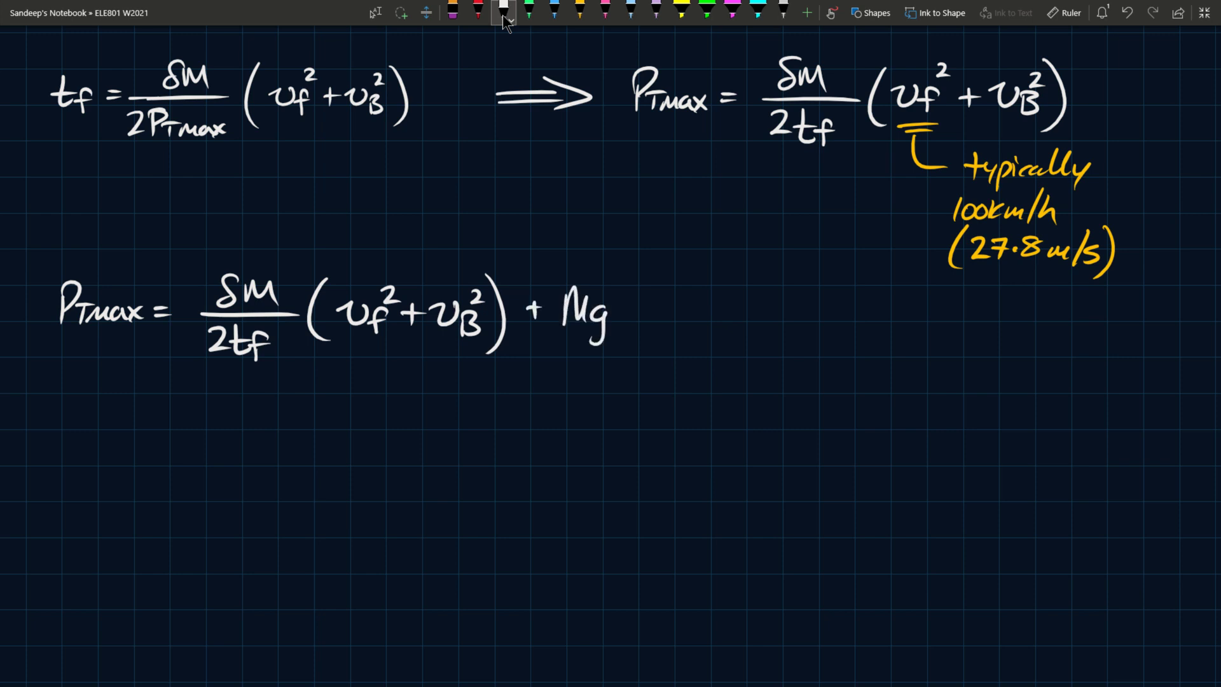
mouse_move(639, 273)
mouse_down()
mouse_move(629, 333)
mouse_move(662, 312)
mouse_move(695, 309)
mouse_move(707, 323)
mouse_up()
mouse_move(718, 307)
mouse_down()
mouse_move(721, 325)
mouse_move(759, 301)
mouse_move(766, 331)
mouse_up()
drag(780, 288, 789, 350)
mouse_move(819, 301)
mouse_down()
mouse_move(838, 302)
mouse_move(841, 323)
mouse_move(855, 310)
mouse_move(873, 321)
mouse_up()
mouse_move(864, 311)
mouse_down()
mouse_move(904, 289)
mouse_move(910, 317)
mouse_up()
mouse_move(897, 322)
mouse_down()
mouse_move(930, 322)
mouse_move(924, 347)
mouse_up()
click(926, 315)
mouse_move(952, 307)
mouse_down()
mouse_move(946, 324)
mouse_move(971, 329)
mouse_up()
mouse_move(967, 312)
mouse_down()
mouse_move(993, 328)
mouse_move(1017, 306)
mouse_move(1052, 326)
mouse_up()
drag(1047, 313, 1075, 304)
Step: In red ink, bracket the loss terms and label them 'Power loss @ v = vf'
click(479, 12)
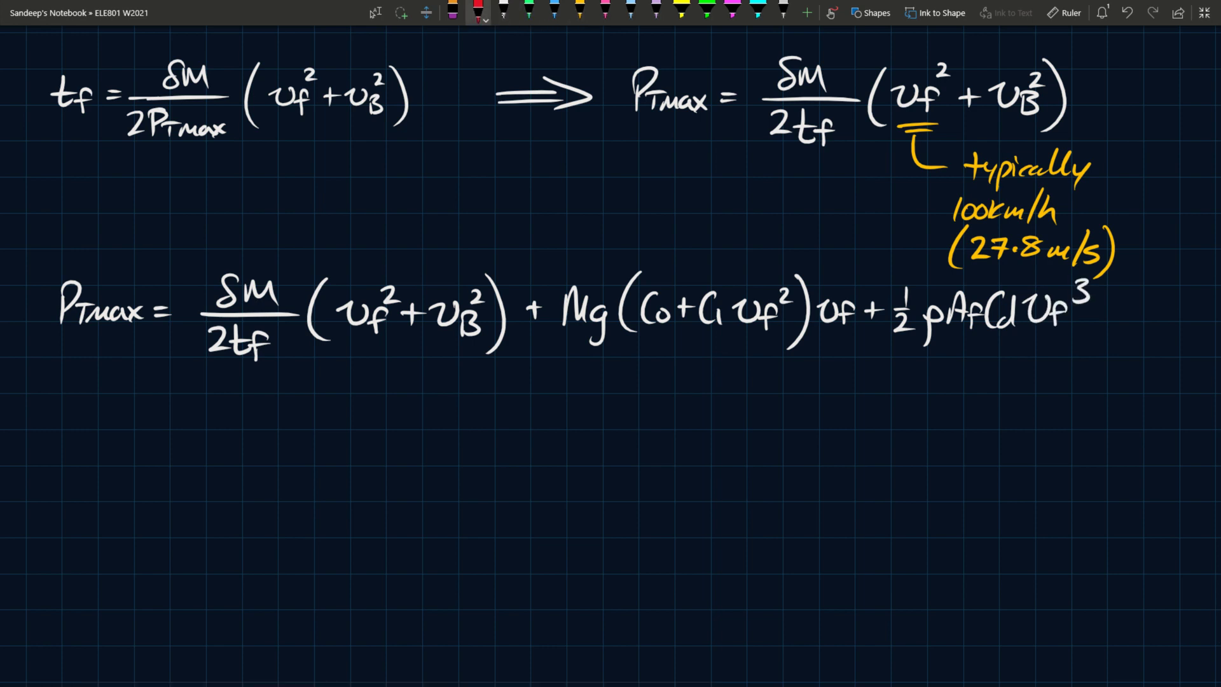
mouse_move(559, 355)
mouse_down()
mouse_move(618, 373)
mouse_move(955, 381)
mouse_move(1089, 356)
mouse_up()
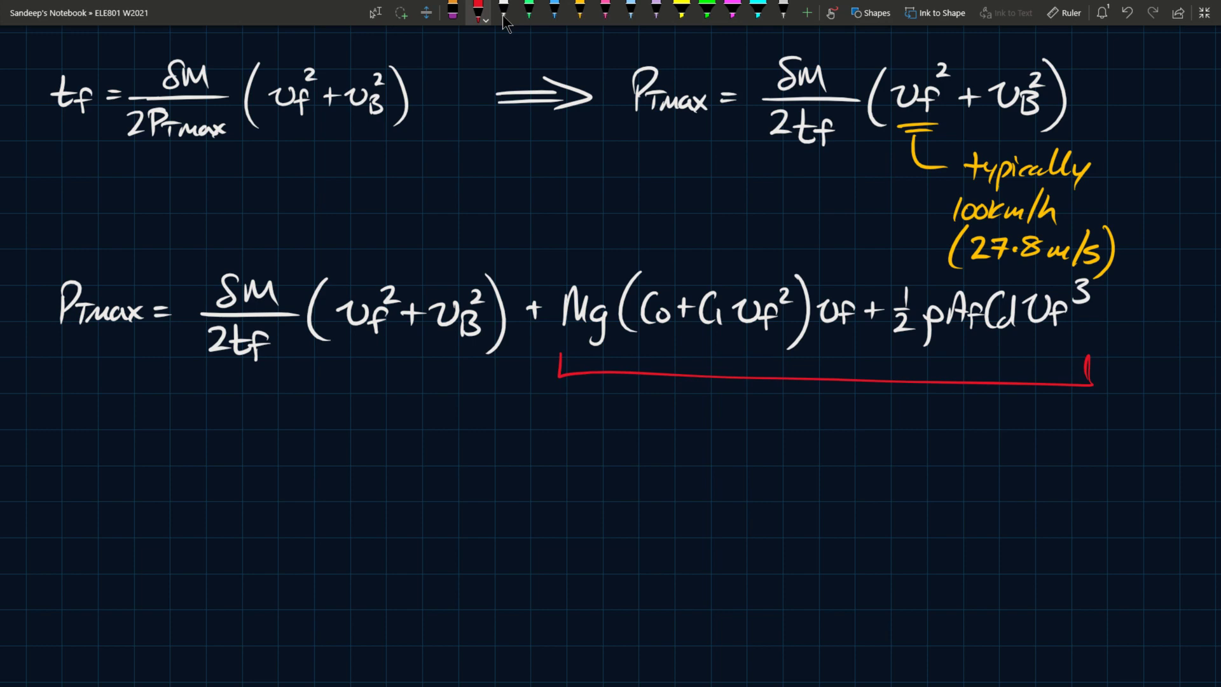
drag(811, 381, 805, 408)
drag(723, 421, 719, 457)
mouse_move(720, 412)
mouse_down()
mouse_move(738, 438)
mouse_move(794, 427)
mouse_move(821, 446)
mouse_move(838, 430)
mouse_up()
mouse_move(856, 426)
mouse_down()
mouse_move(848, 441)
mouse_move(919, 422)
mouse_move(915, 447)
mouse_up()
mouse_move(945, 424)
mouse_down()
mouse_move(959, 444)
mouse_move(974, 425)
mouse_move(1002, 435)
mouse_up()
mouse_move(989, 441)
mouse_down()
mouse_move(1041, 438)
mouse_move(1040, 428)
mouse_move(1046, 451)
mouse_up()
drag(1045, 438, 1063, 434)
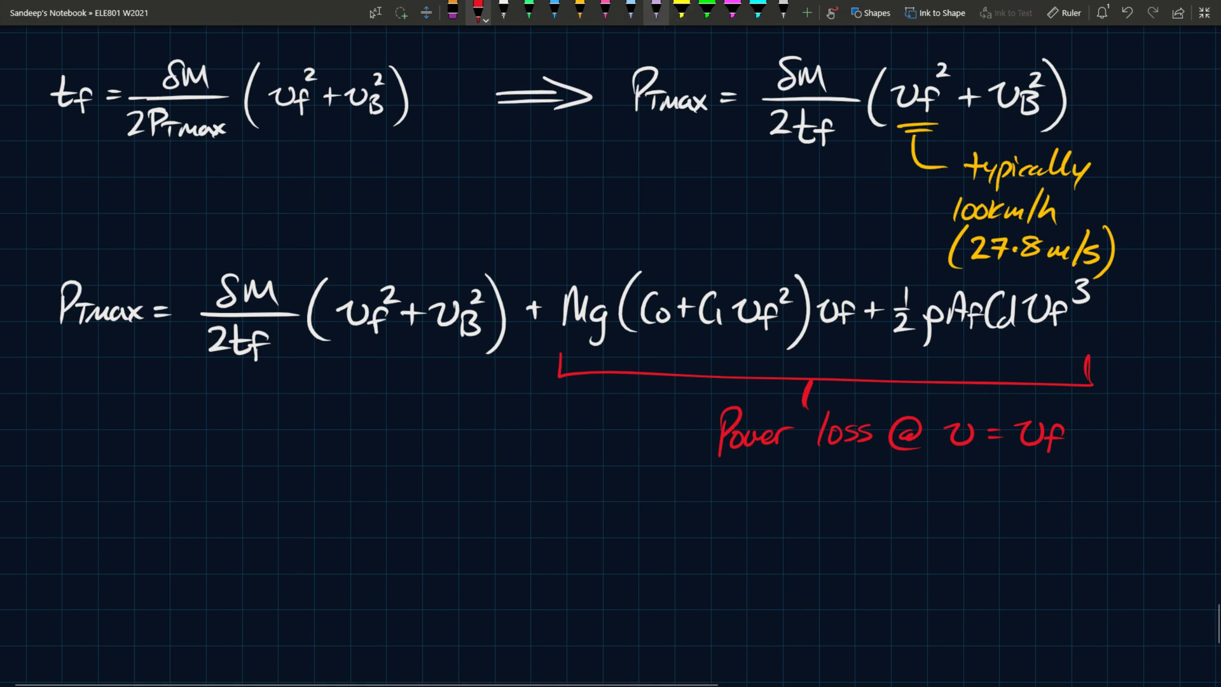
Step: Triple-underline vf² in the Mg term in light-blue ink
click(630, 10)
drag(736, 332, 779, 338)
drag(739, 342, 783, 343)
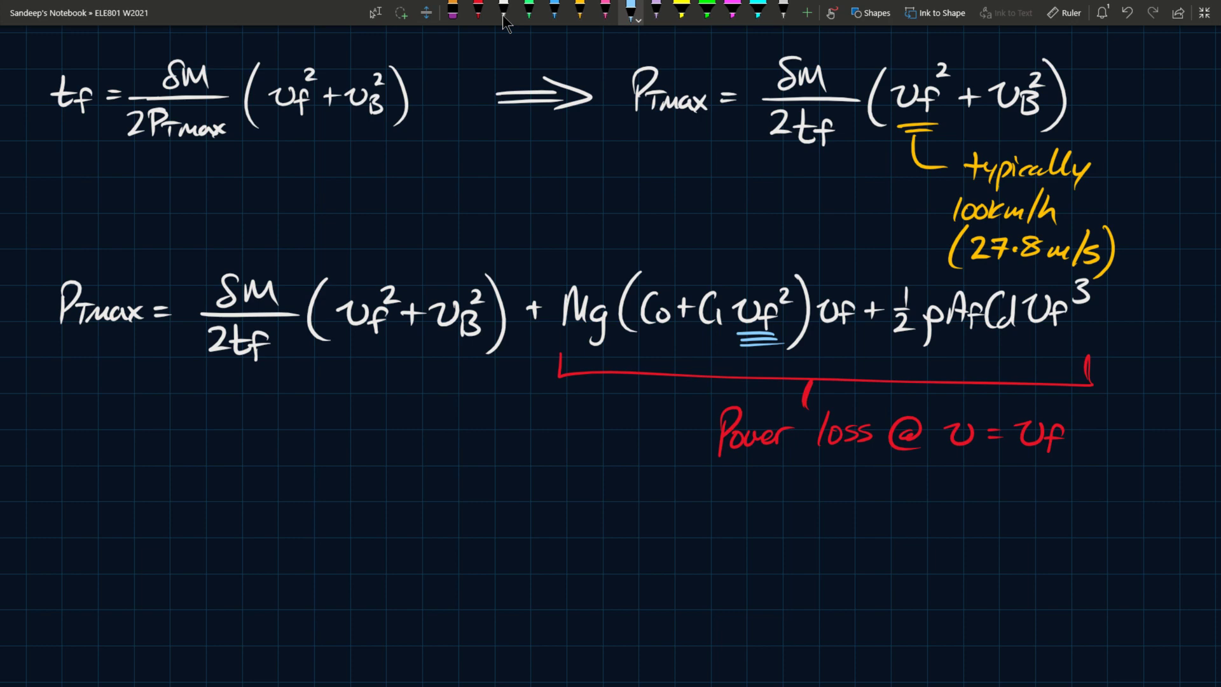
Step: Point a light-blue arrow at the upper PTmax result, label it an underlined 'IDEAL', and exit inking
drag(633, 196, 695, 175)
mouse_move(578, 202)
mouse_down()
mouse_move(619, 218)
mouse_move(635, 202)
mouse_move(663, 217)
mouse_up()
drag(576, 227, 684, 223)
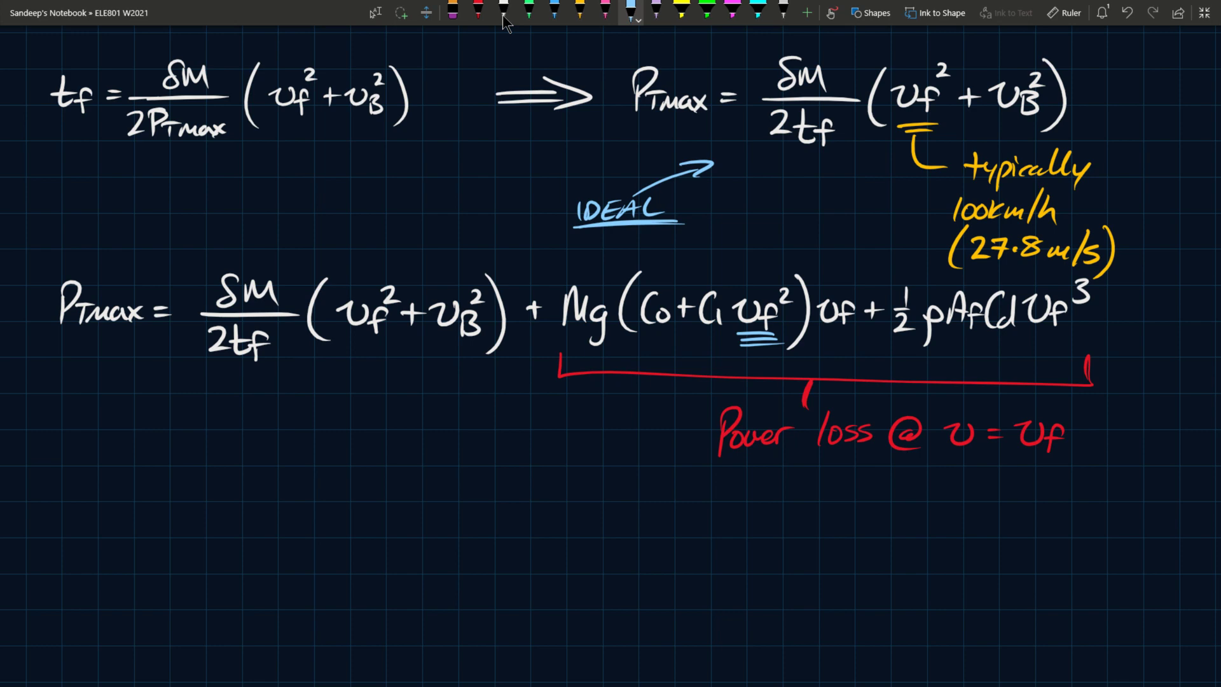
key(Escape)
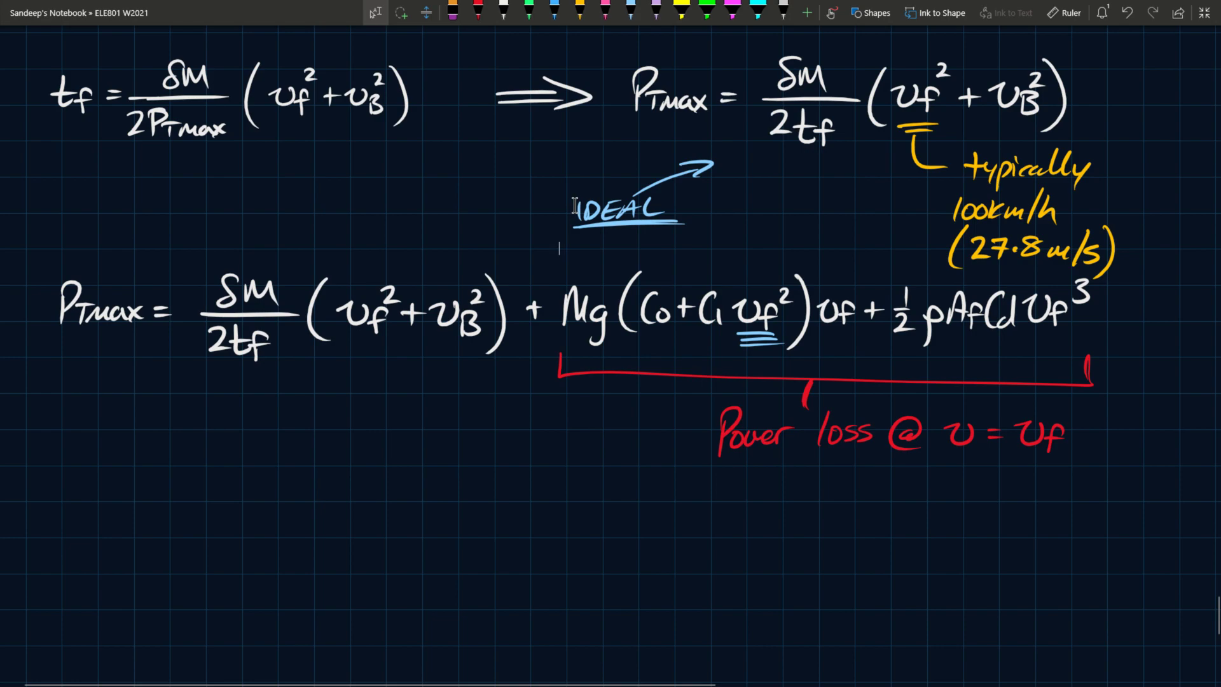
scroll(524, 289, up, 10)
scroll(525, 289, up, 10)
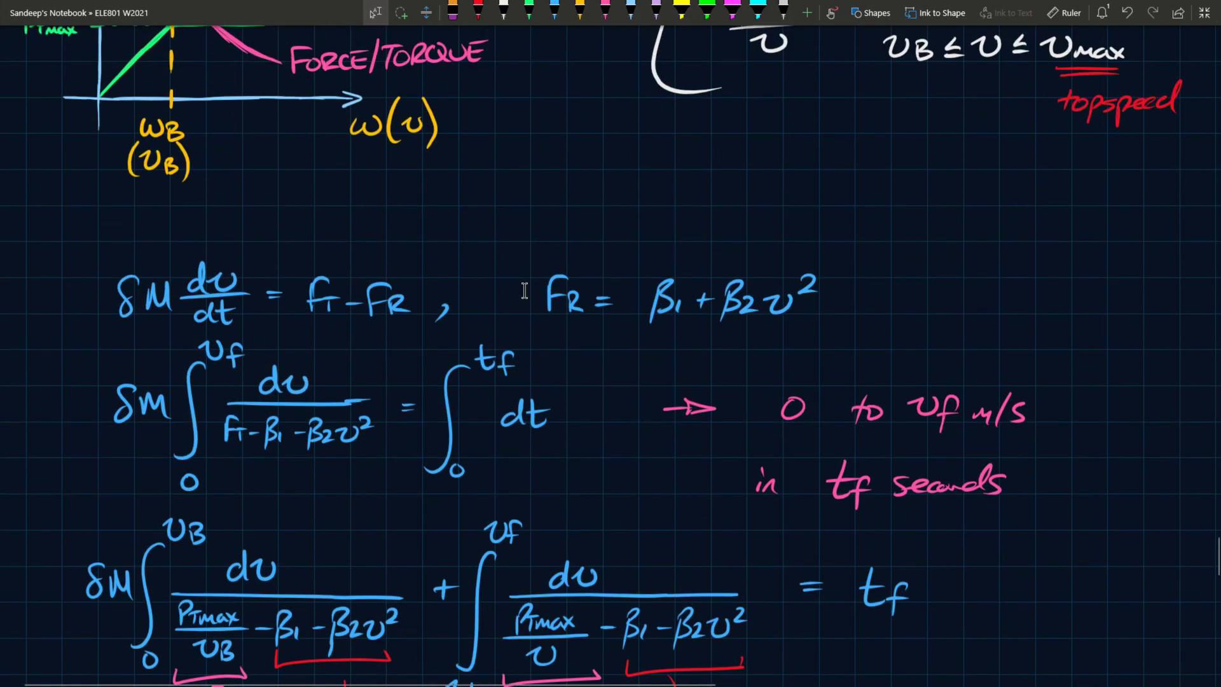
scroll(524, 290, up, 5)
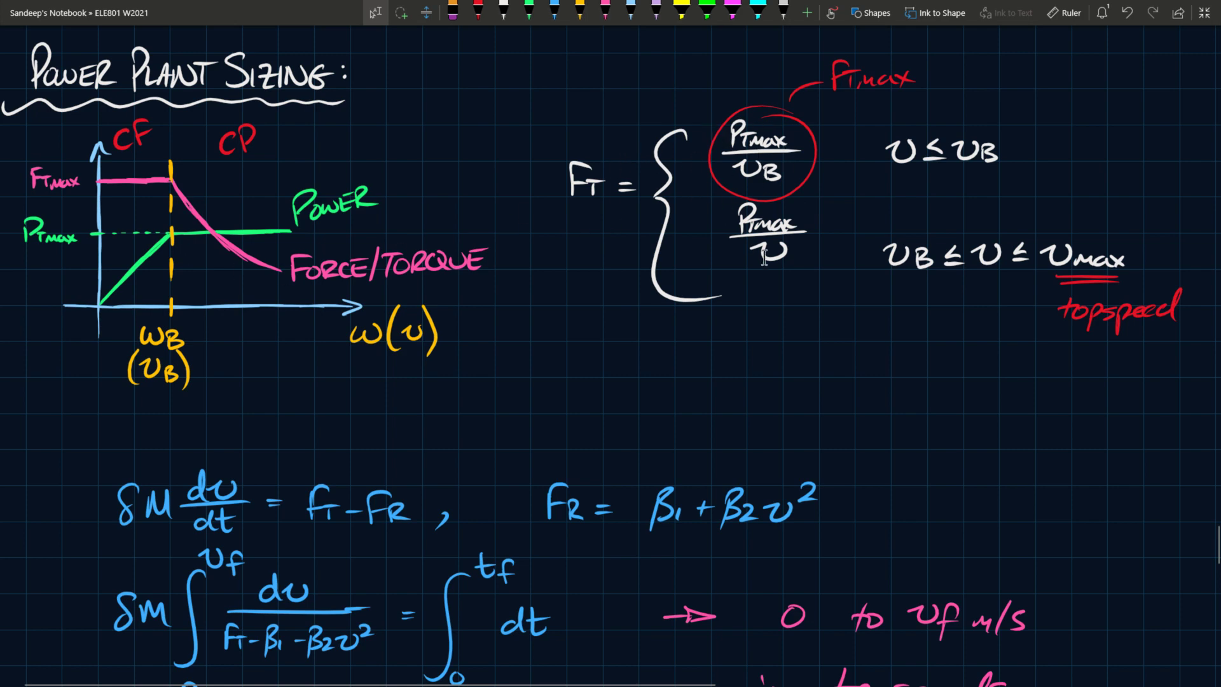
scroll(763, 258, down, 3)
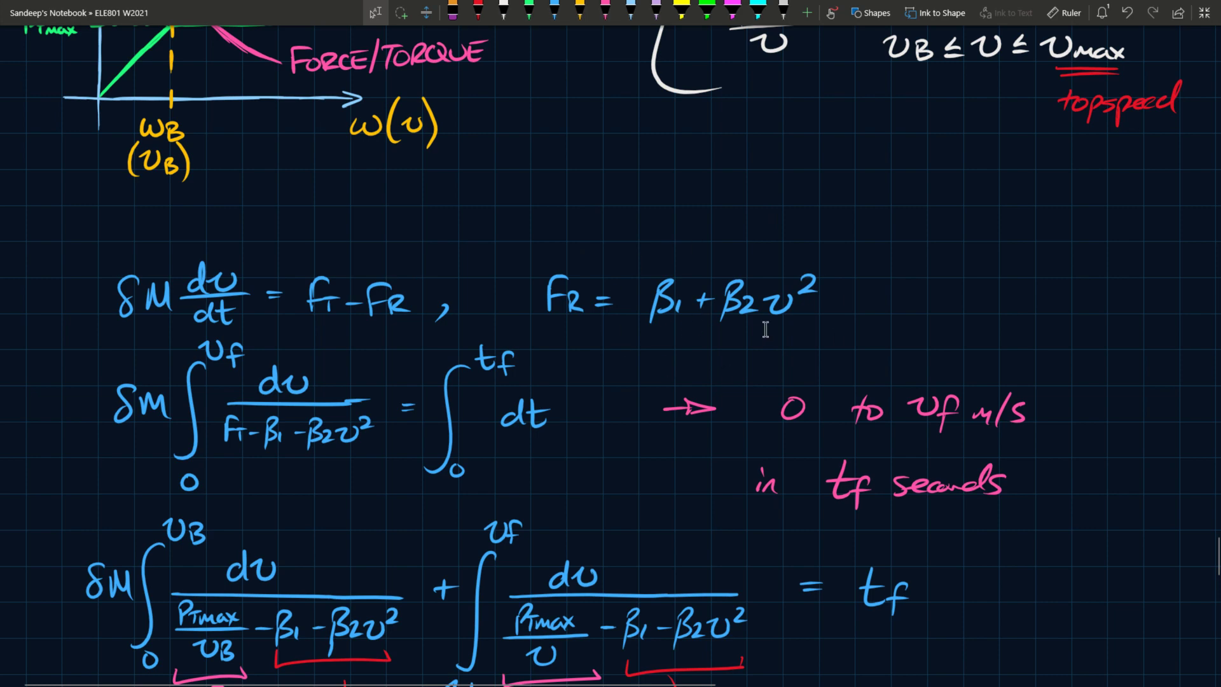
scroll(765, 328, down, 3)
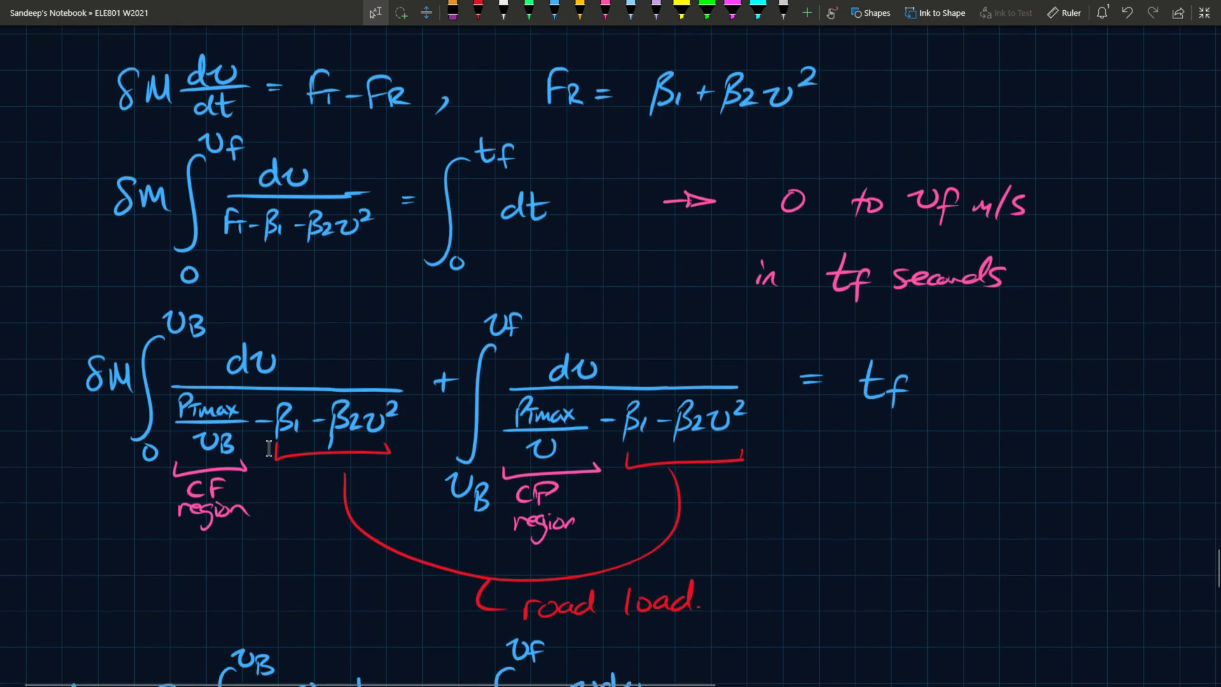
scroll(647, 469, down, 3)
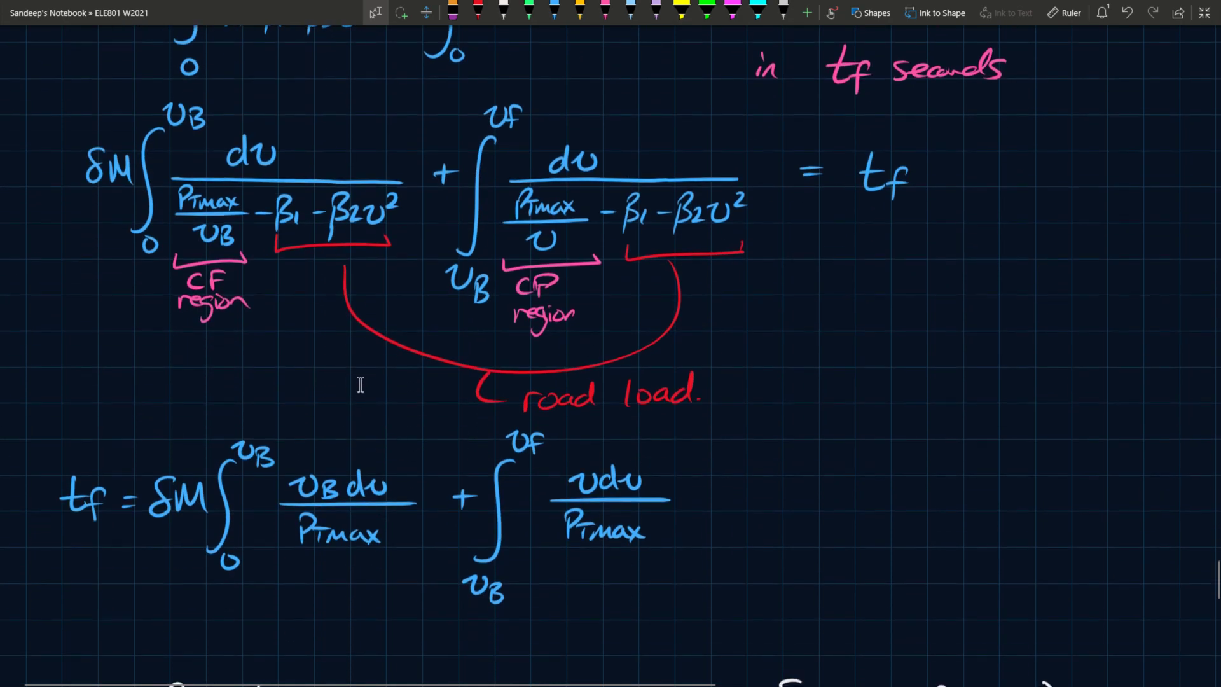
scroll(217, 279, up, 9)
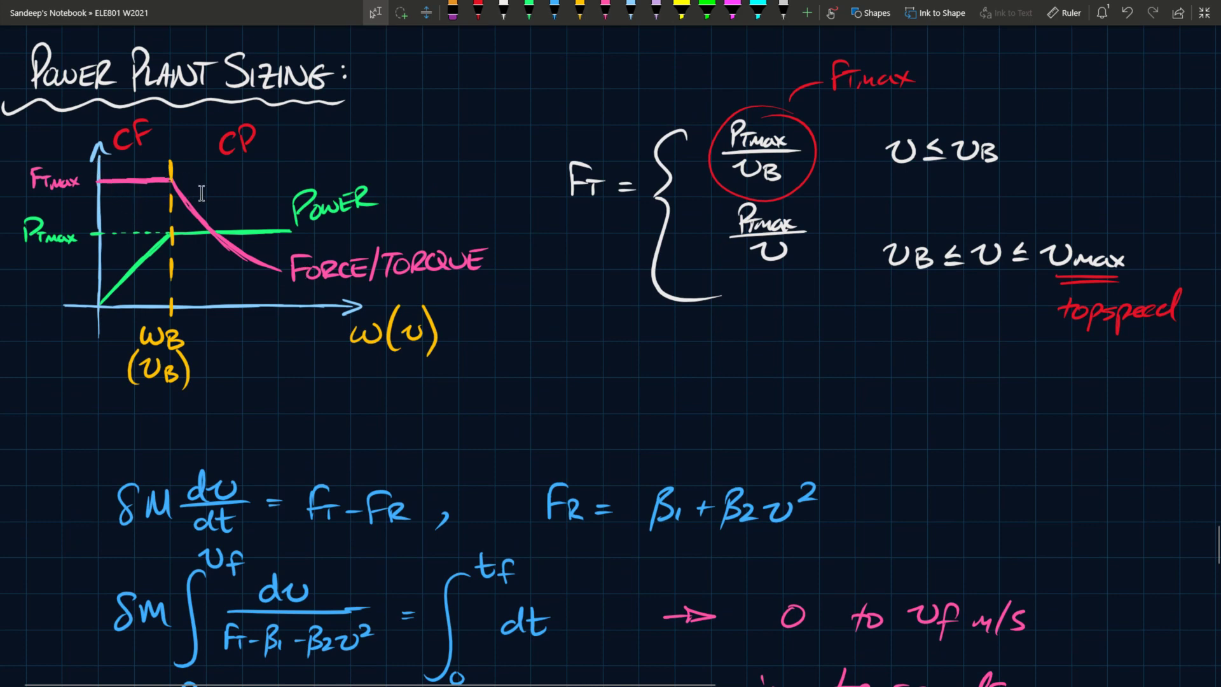
scroll(191, 210, down, 6)
scroll(446, 273, down, 2)
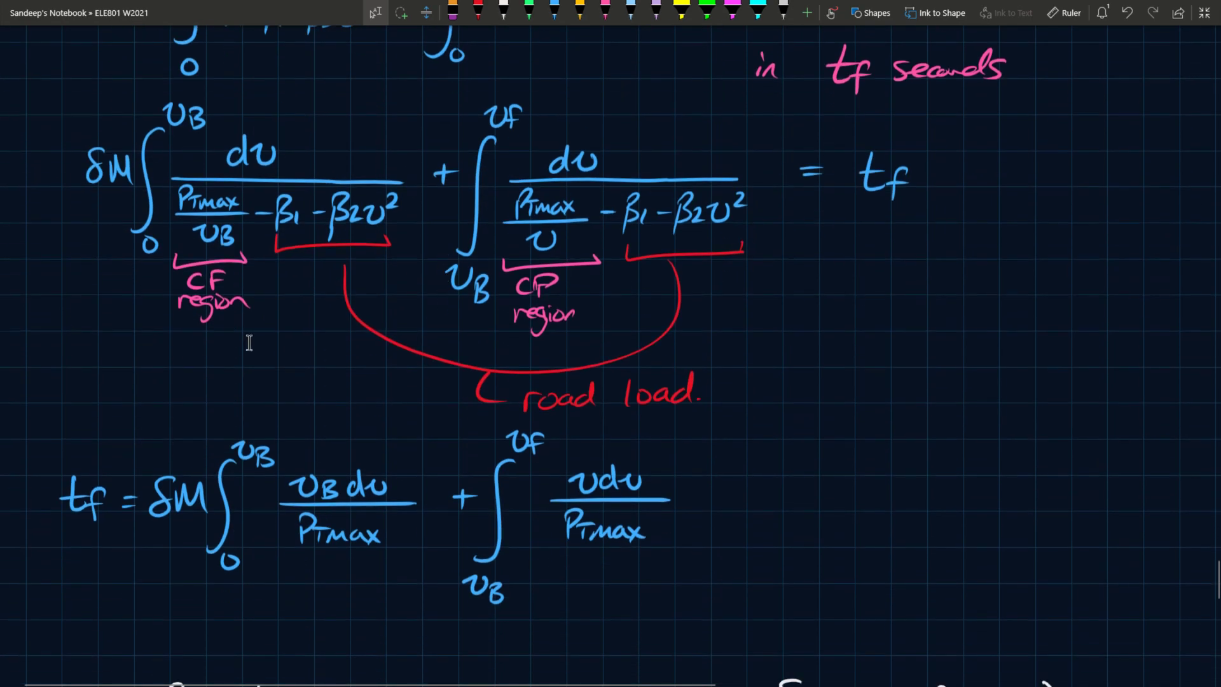
scroll(207, 312, down, 3)
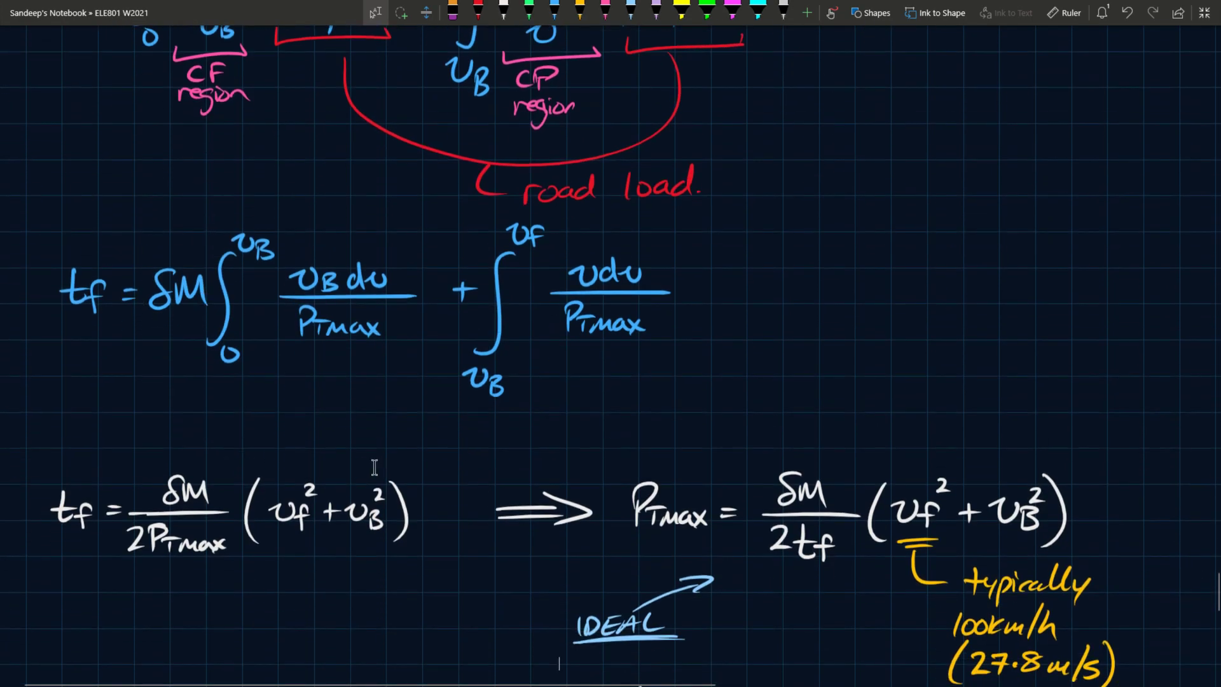
scroll(363, 360, down, 3)
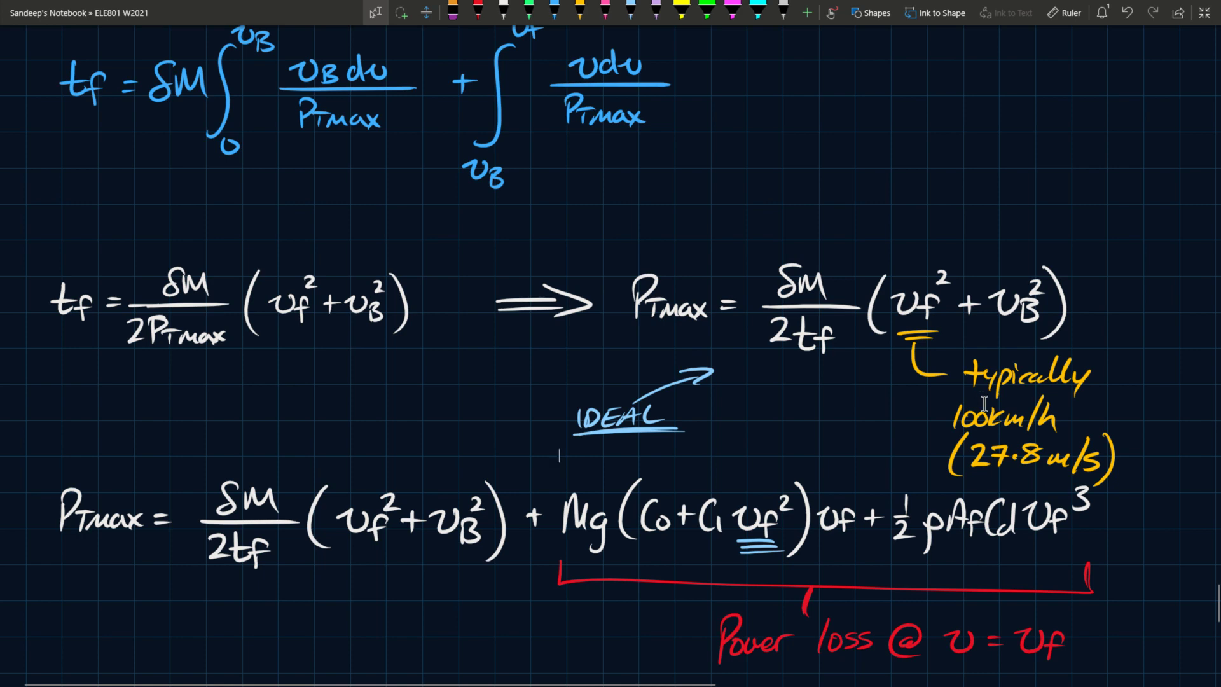
scroll(984, 403, down, 3)
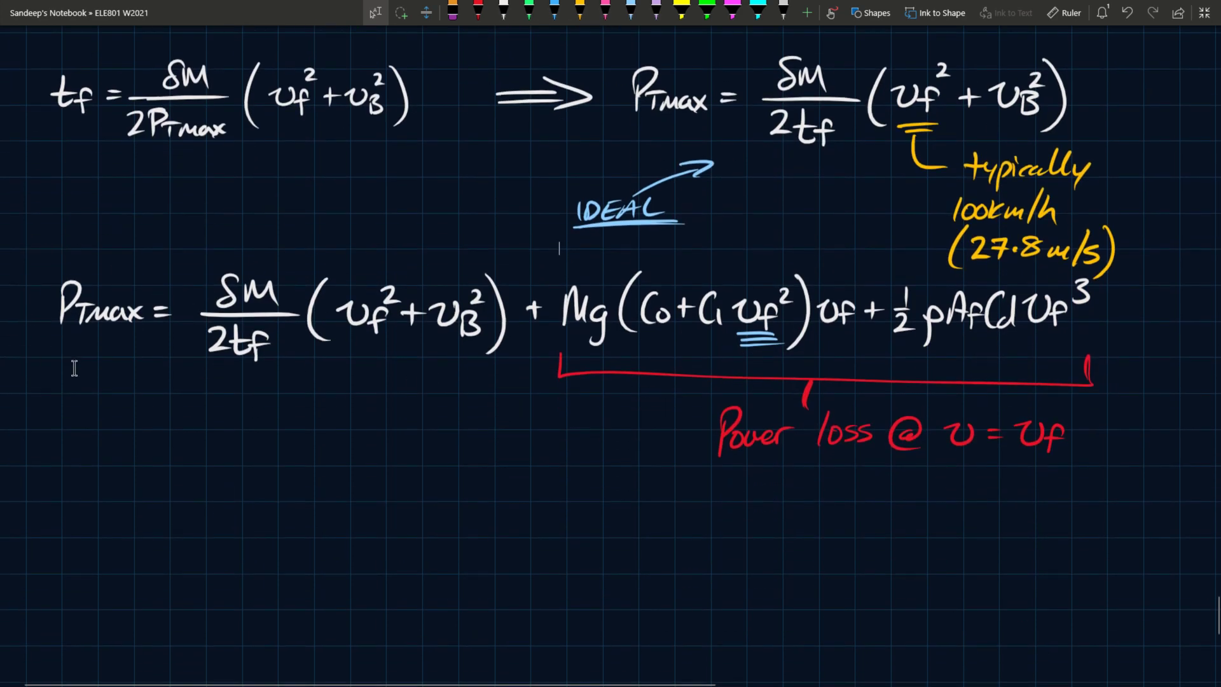